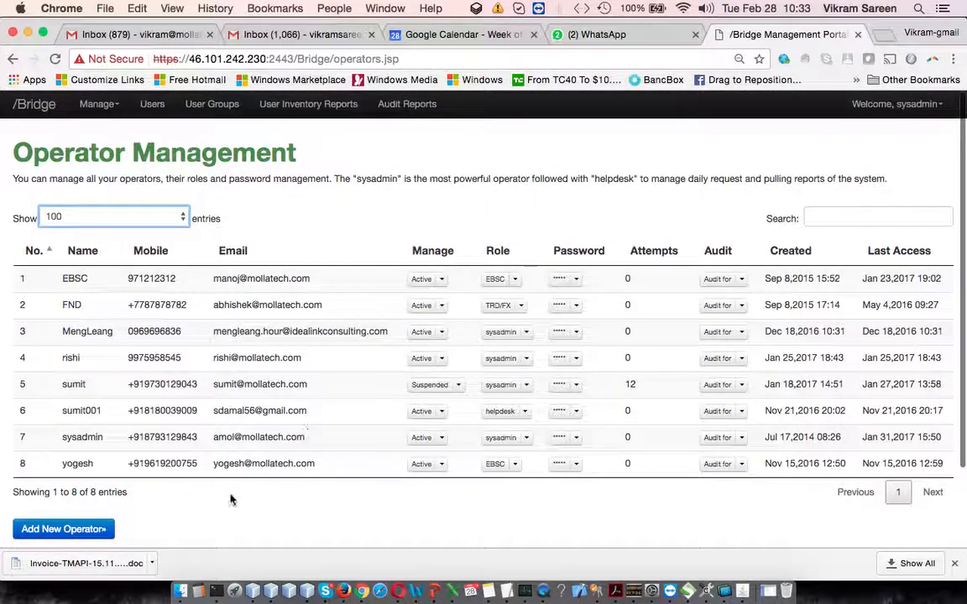
Open the new operator form, review the roles available for assignment, and close it without adding an operator.
left_click(98, 527)
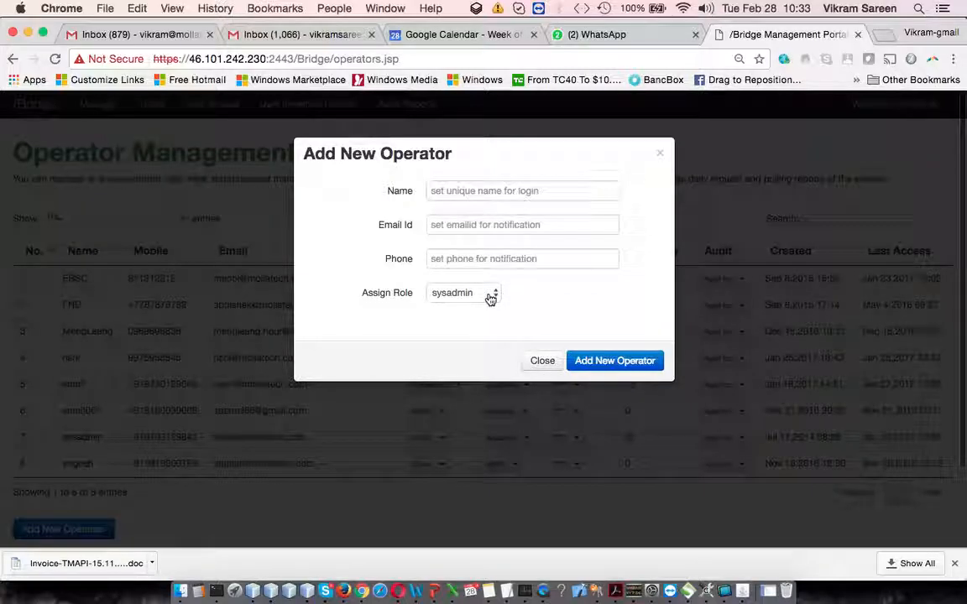
left_click(491, 298)
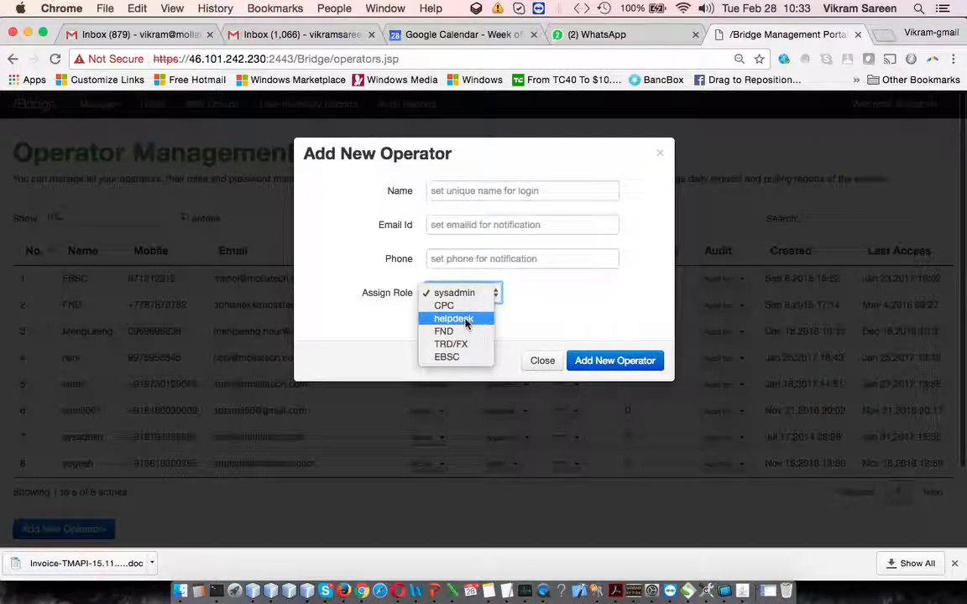
left_click(541, 363)
left_click(541, 363)
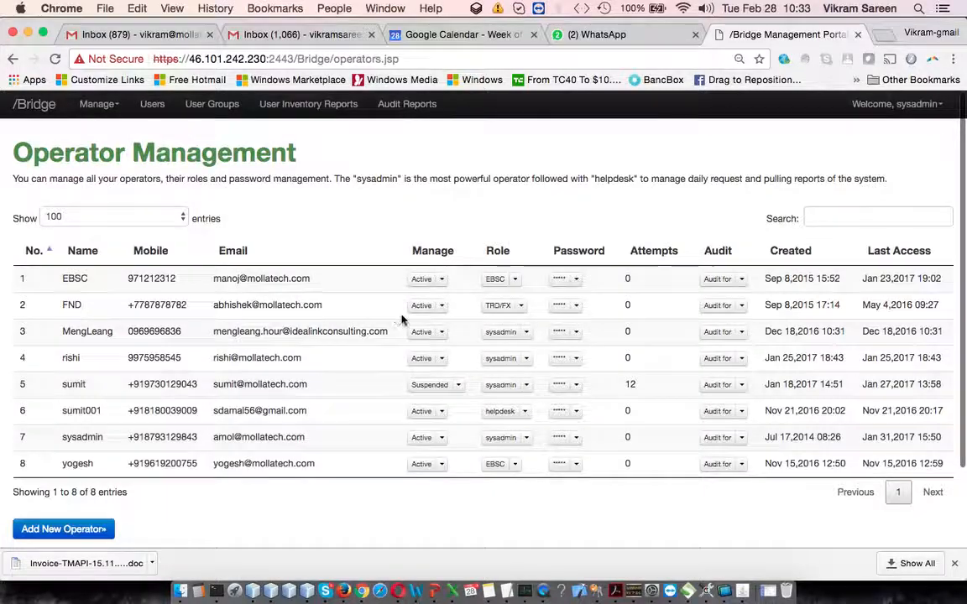
Review the management options for the EBSC operator, open its editable details, and close them without saving.
left_click(439, 281)
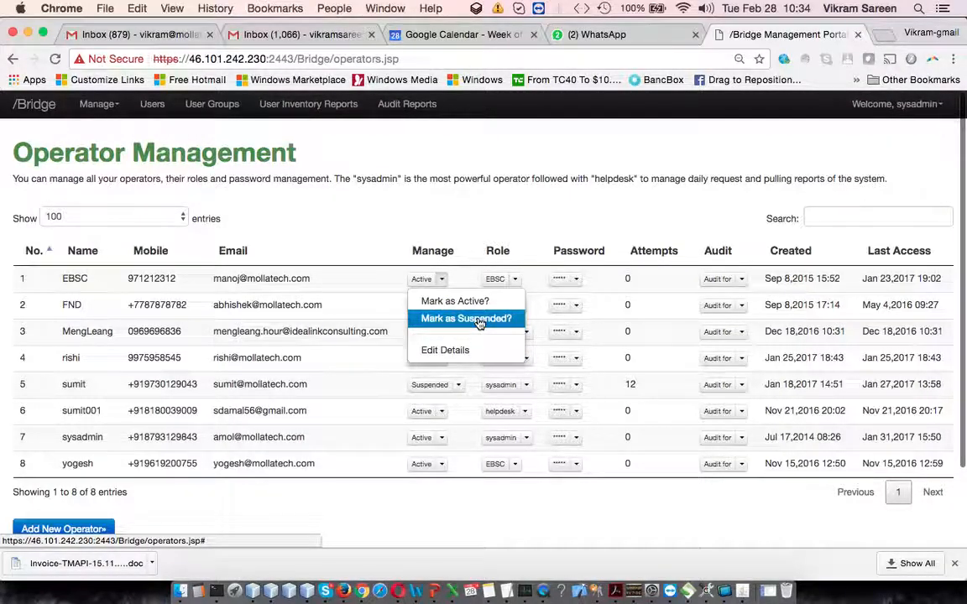
left_click(457, 351)
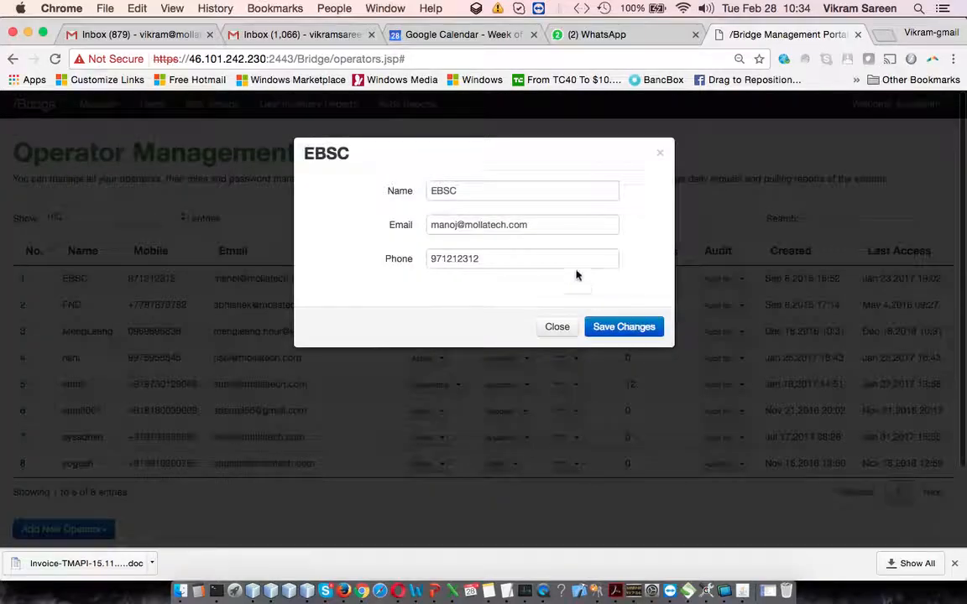
left_click(557, 328)
Examine the role choices and the password options available for the EBSC operator.
left_click(507, 279)
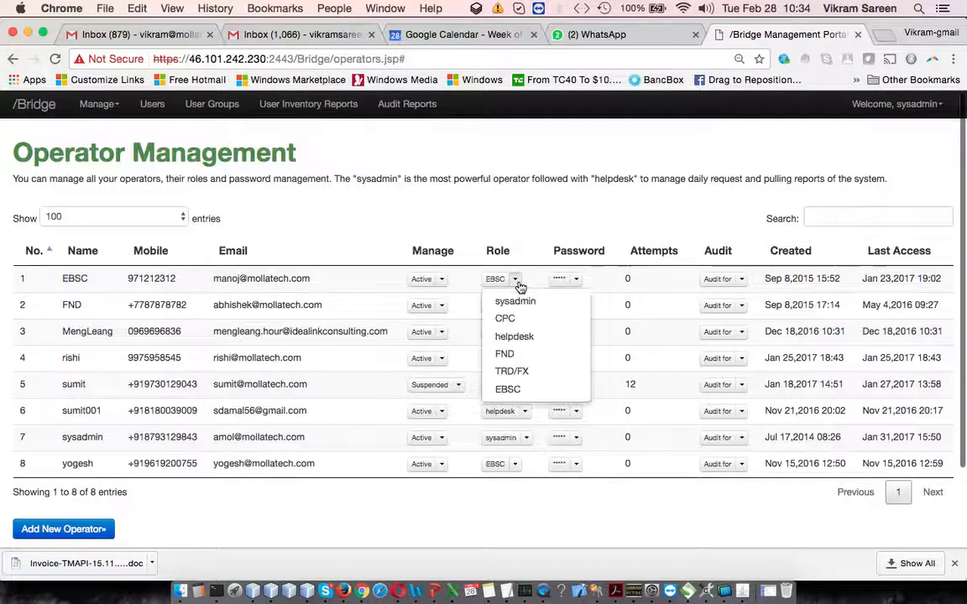
left_click(569, 238)
left_click(565, 278)
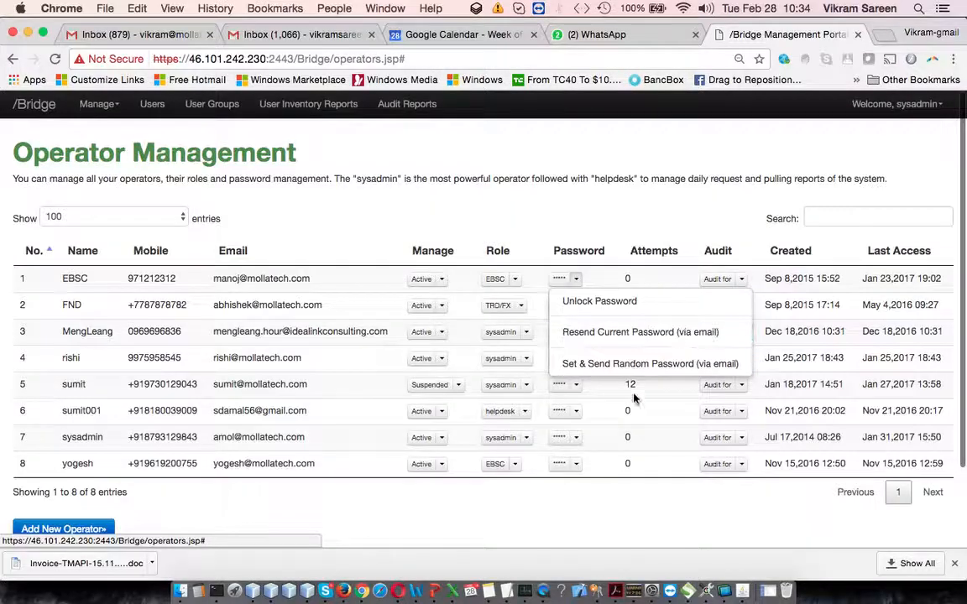
left_click(451, 408)
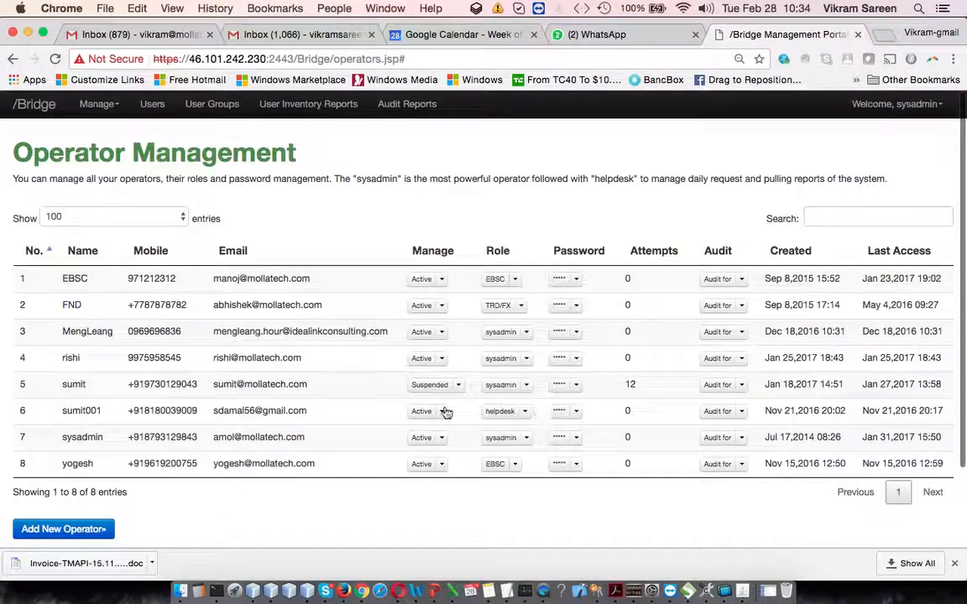
Unlock the password of the suspended operator in row 5.
left_click(579, 385)
left_click(642, 407)
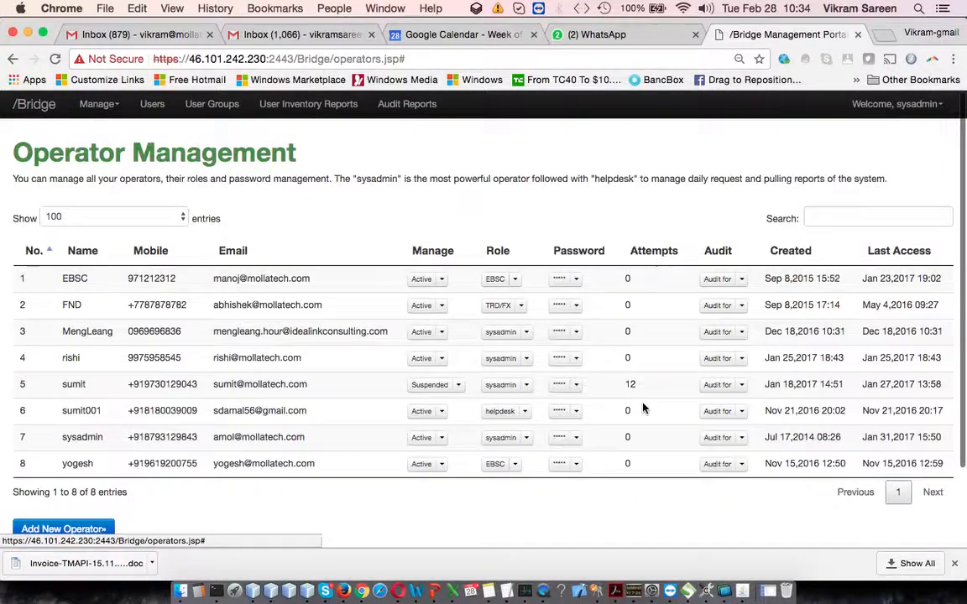
left_click(647, 216)
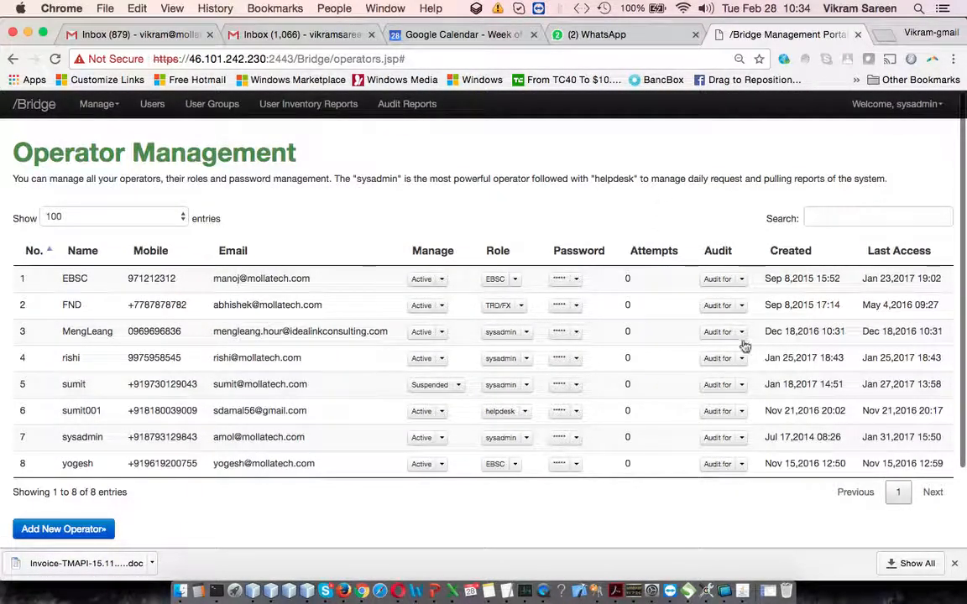
Generate the EBSC operator's audit report for the last 7 days and return to the operator list.
left_click(741, 279)
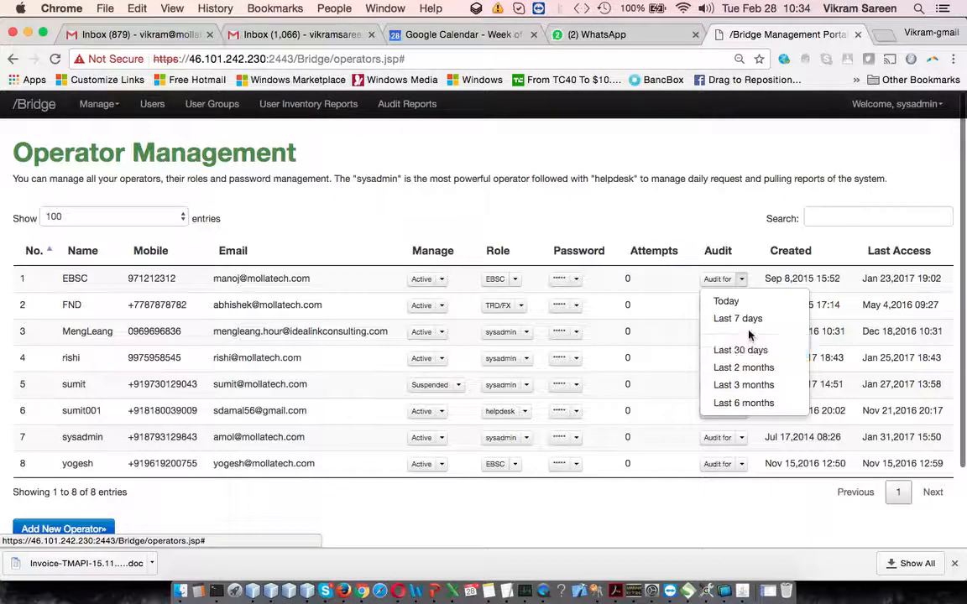
left_click(751, 322)
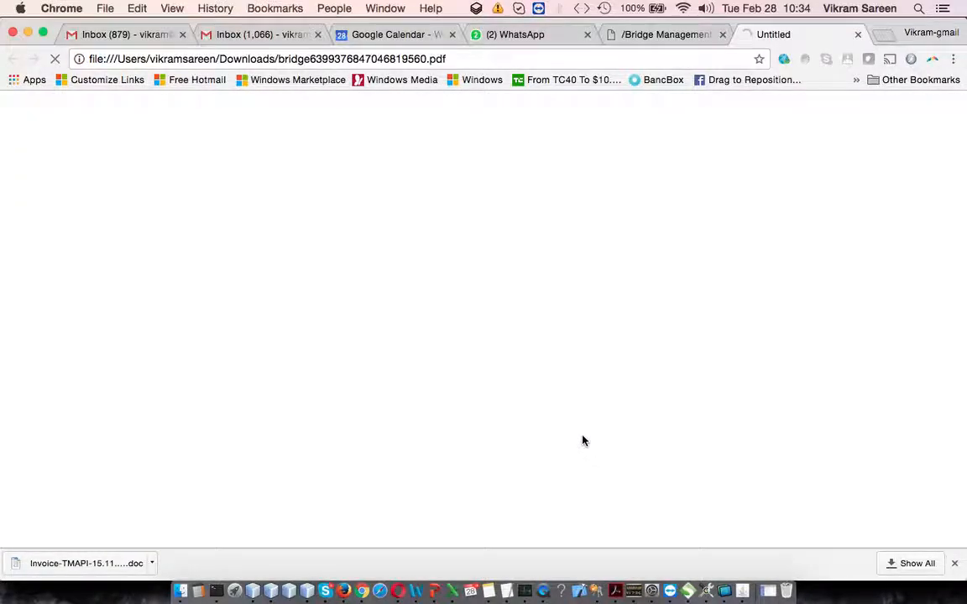
left_click(662, 35)
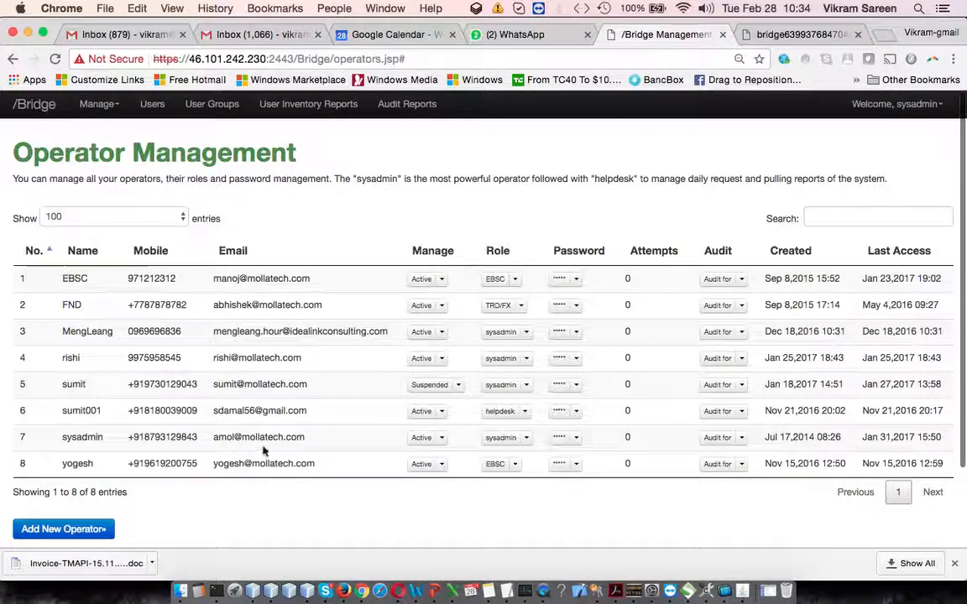
Generate the sysadmin operator's audit report for the last 30 days, view the PDF, and return to the operator list.
left_click(737, 438)
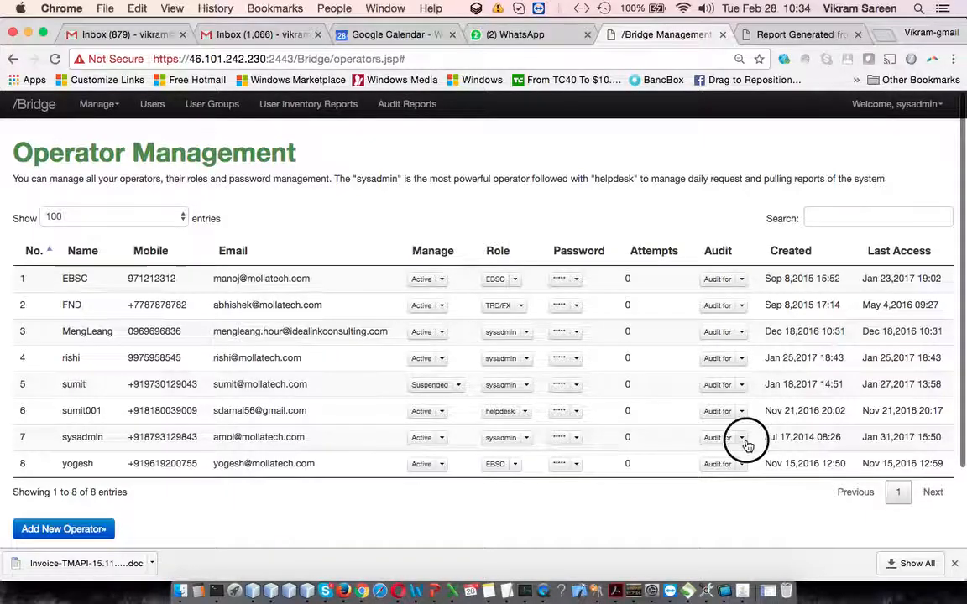
left_click(744, 510)
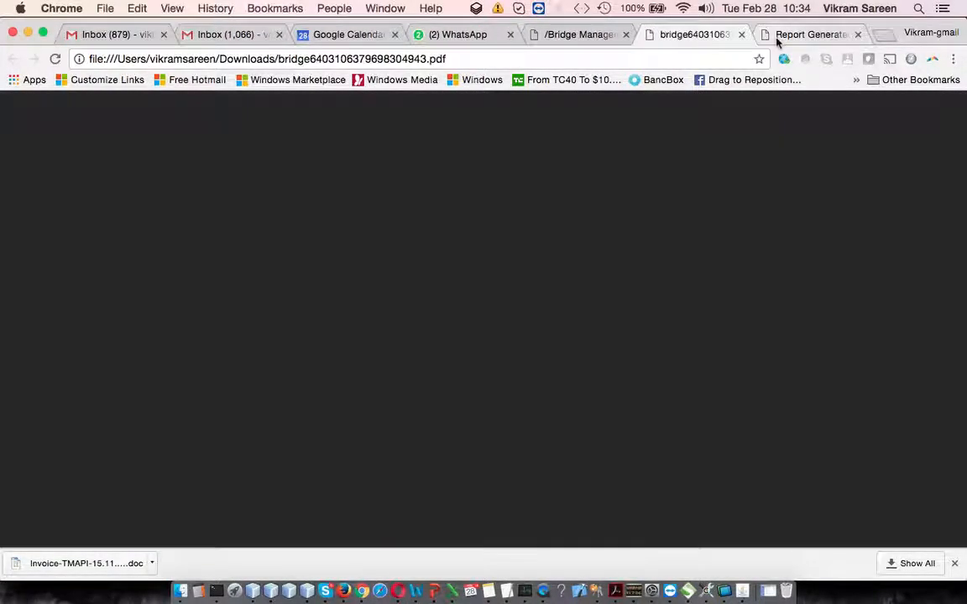
left_click(777, 40)
left_click(688, 34)
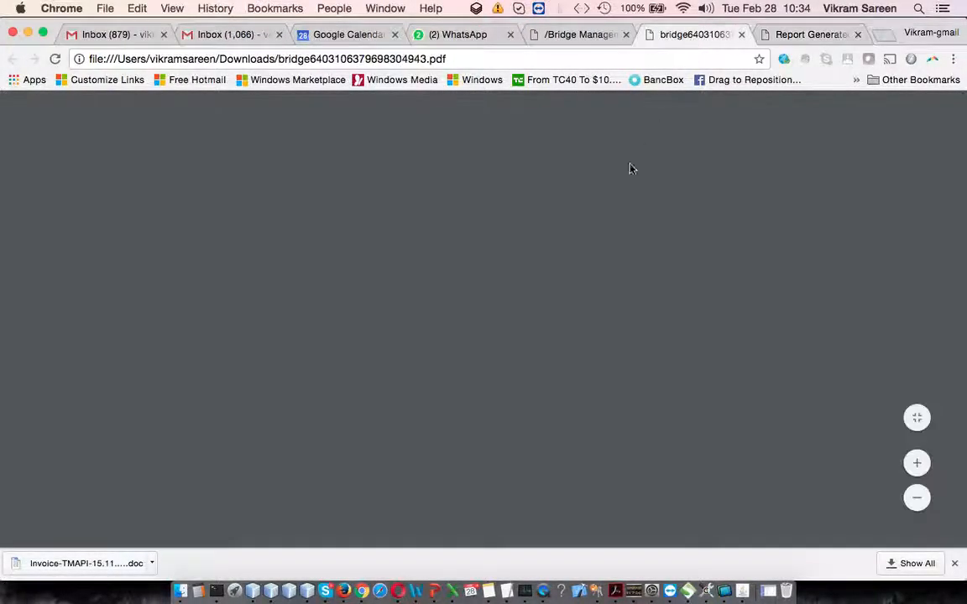
left_click(586, 36)
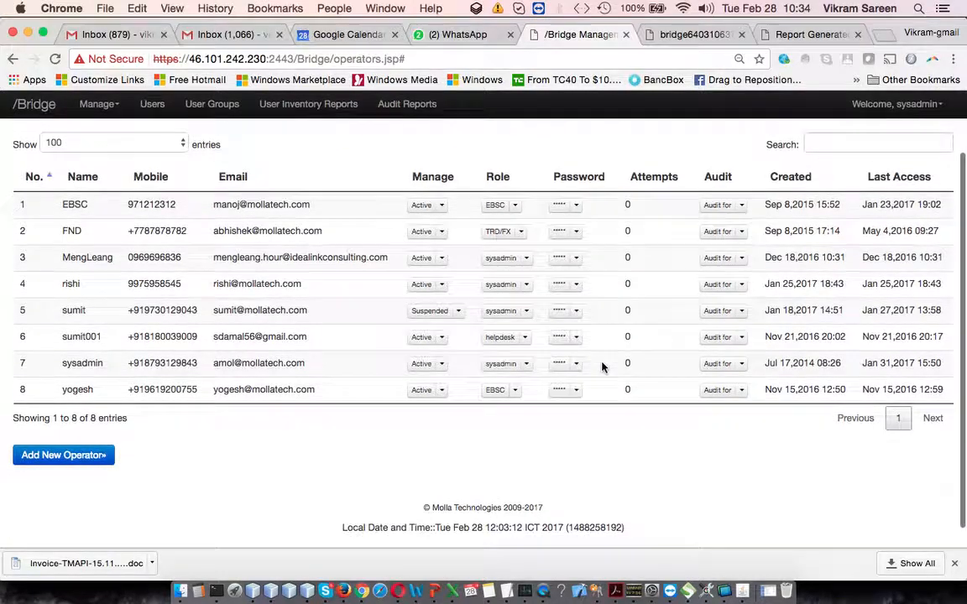
Switch to PowerPoint to review the BRIDGE Dashboard demonstration agenda, exit the slide show, and return to Chrome.
scroll(798, 257, "down", 1)
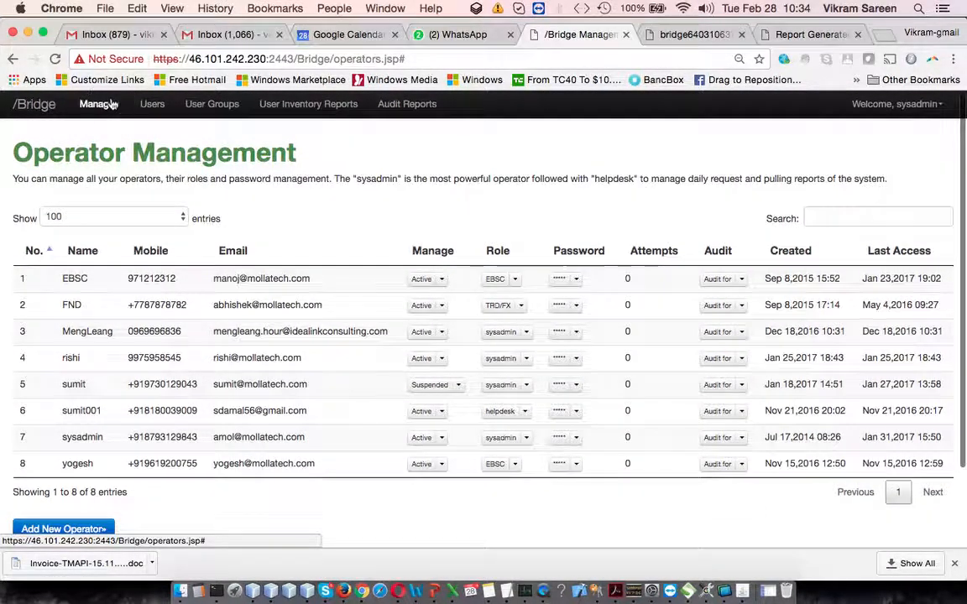
left_click(112, 104)
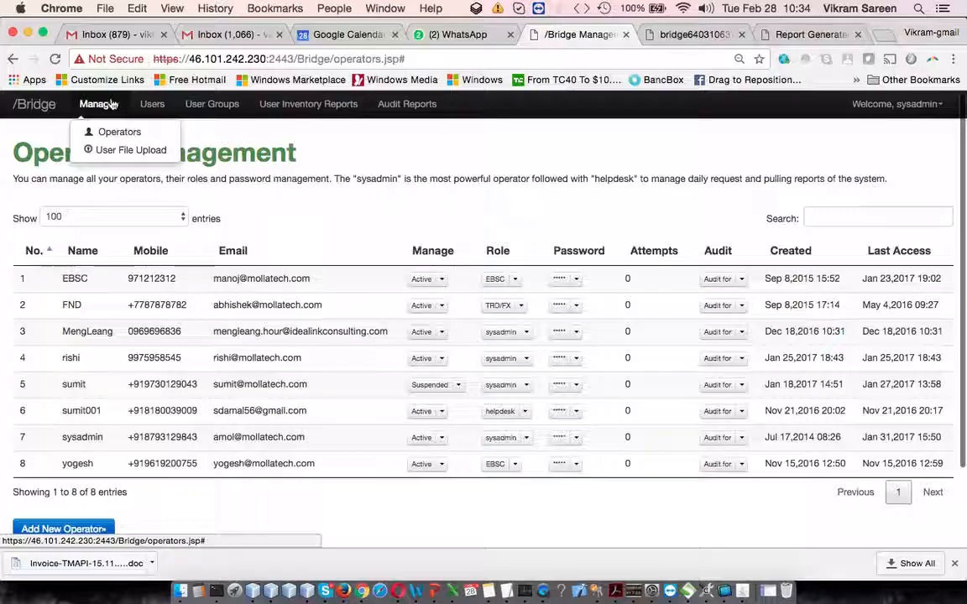
left_click(485, 200)
left_click(436, 592)
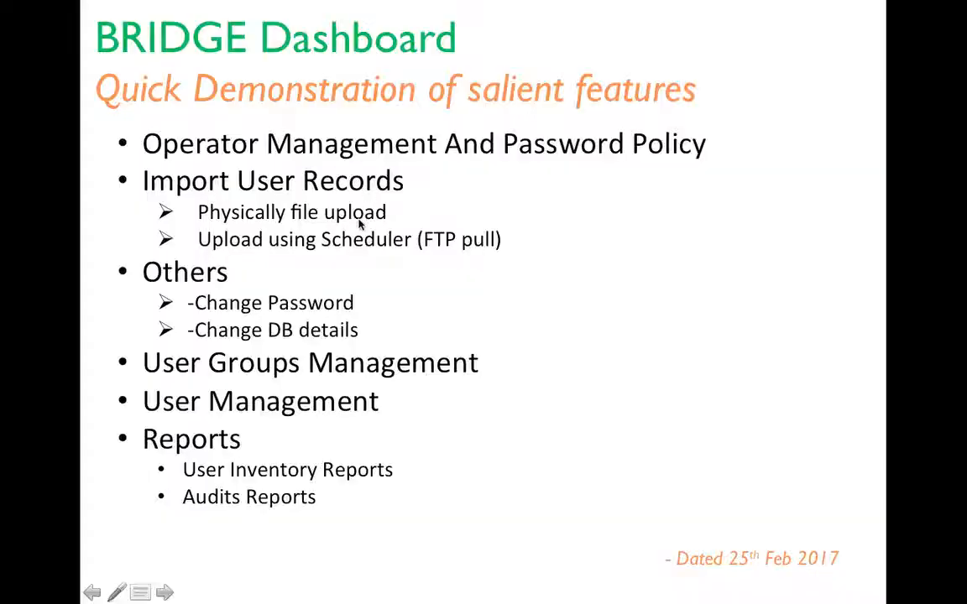
key("Escape")
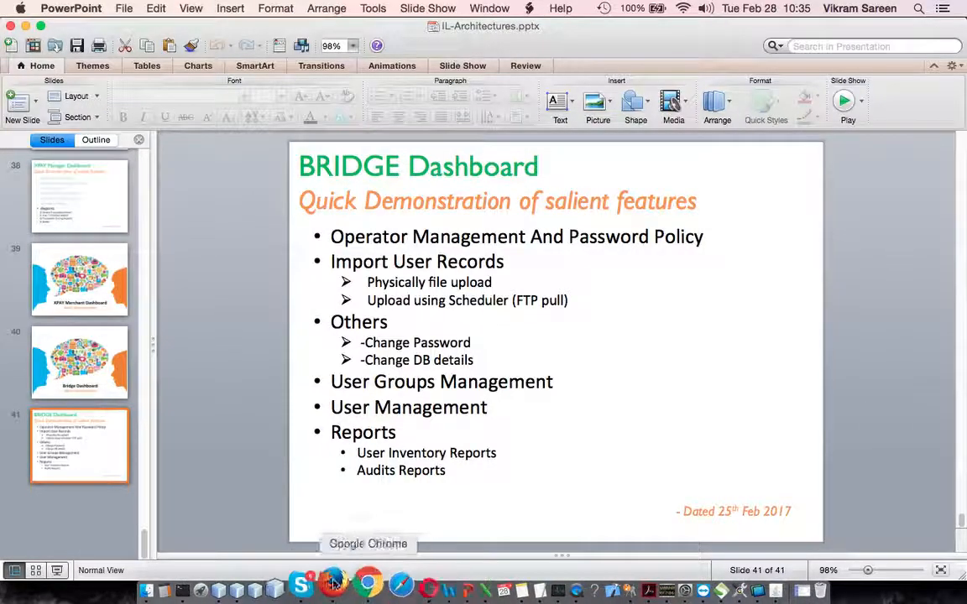
left_click(357, 585)
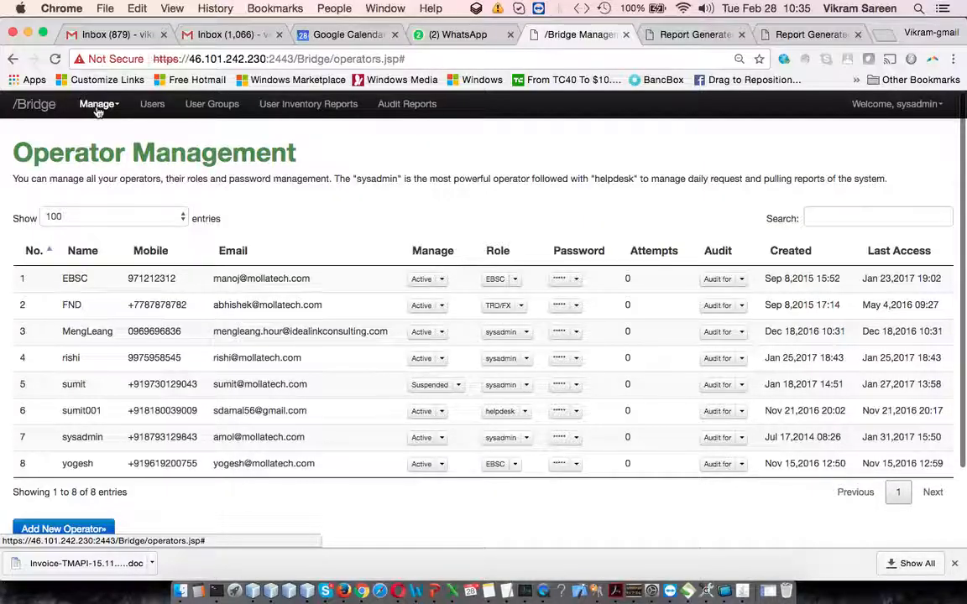
Open the User File Upload page and start choosing a card file, browsing to the Desktop folder.
left_click(97, 104)
left_click(99, 147)
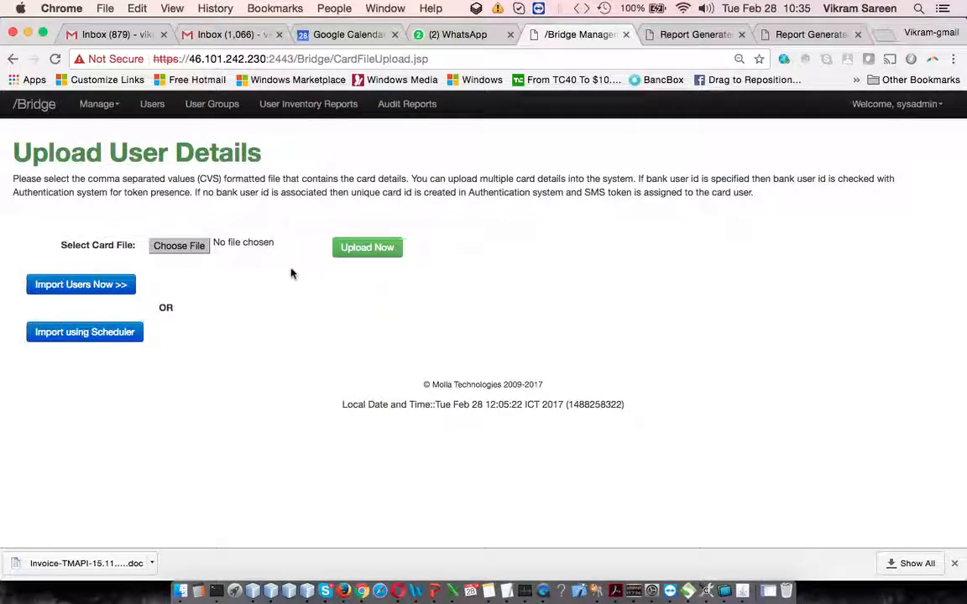
left_click(180, 246)
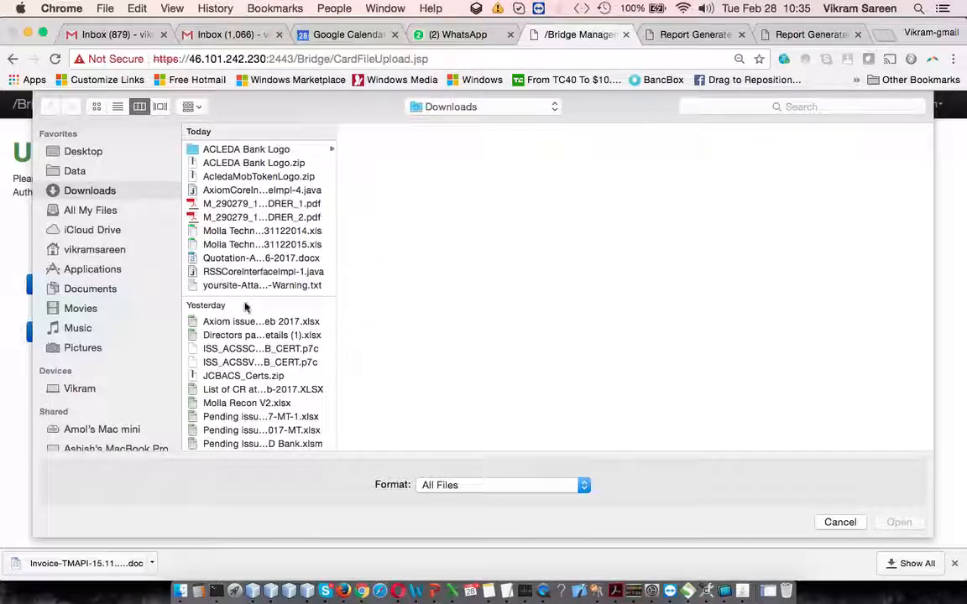
scroll(235, 296, "down", 5)
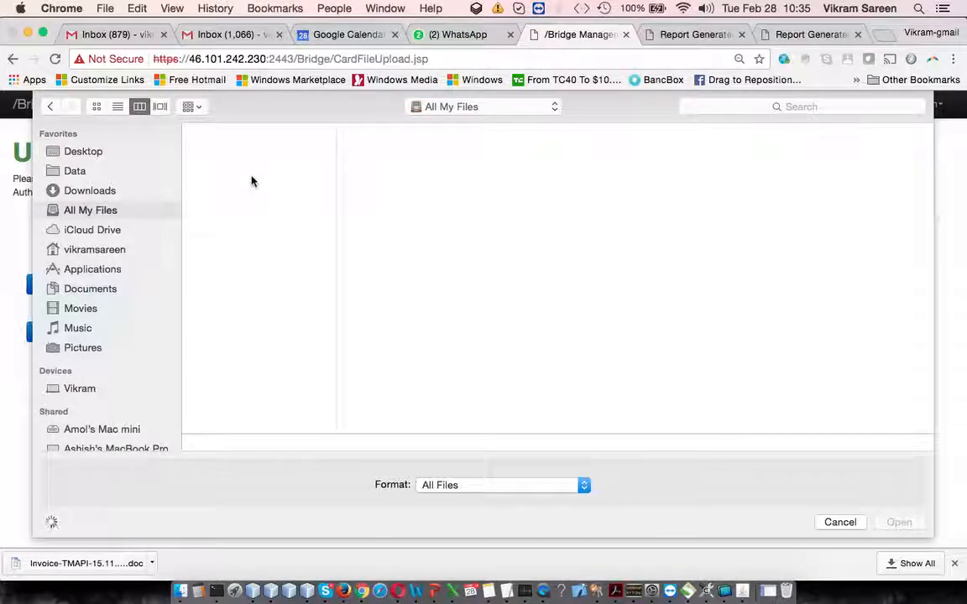
left_click(109, 151)
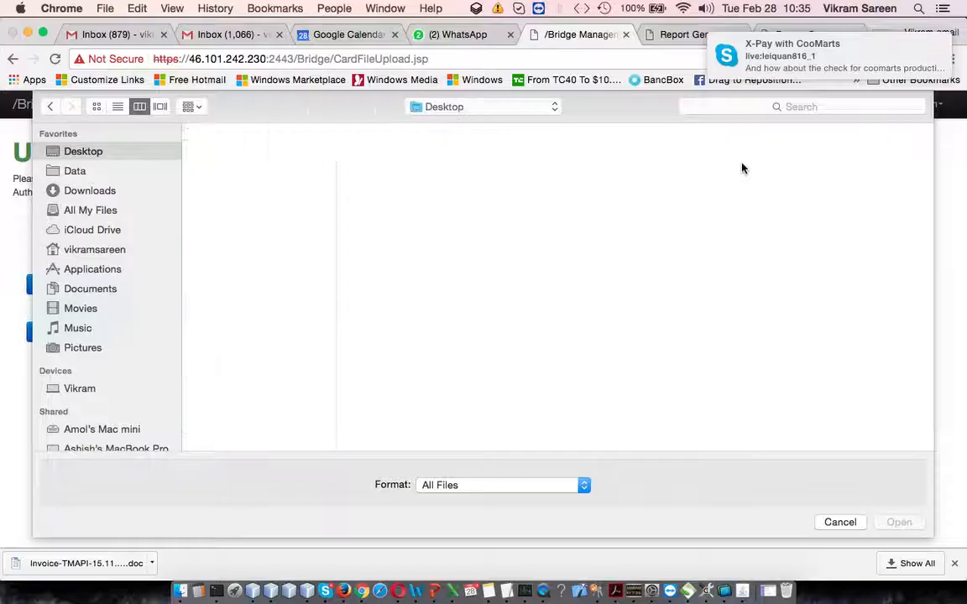
Switch to Skype, set the status to Do Not Disturb, and minimize its window to return to the file chooser.
left_click(323, 591)
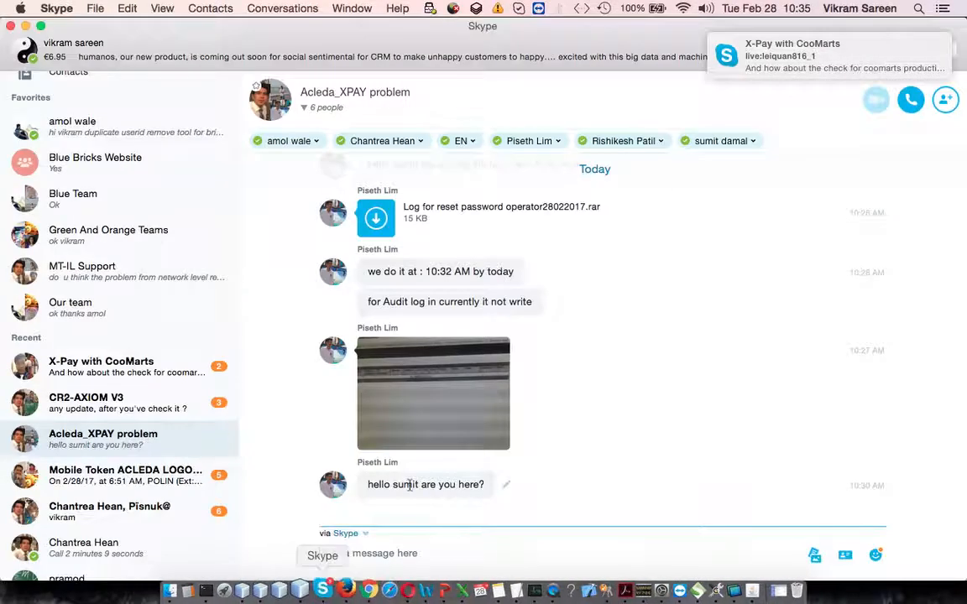
right_click(343, 593)
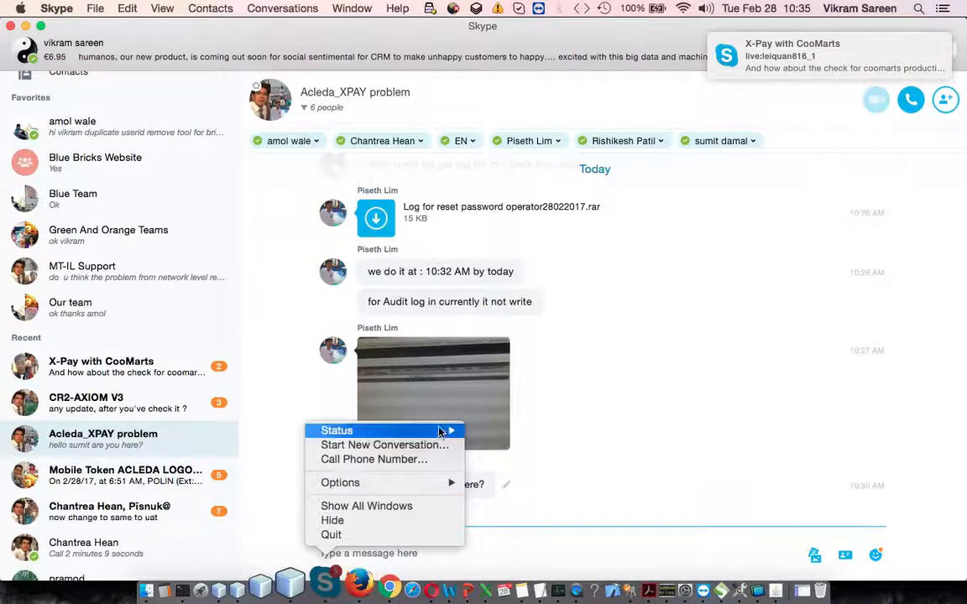
mouse_move(449, 430)
left_click(516, 469)
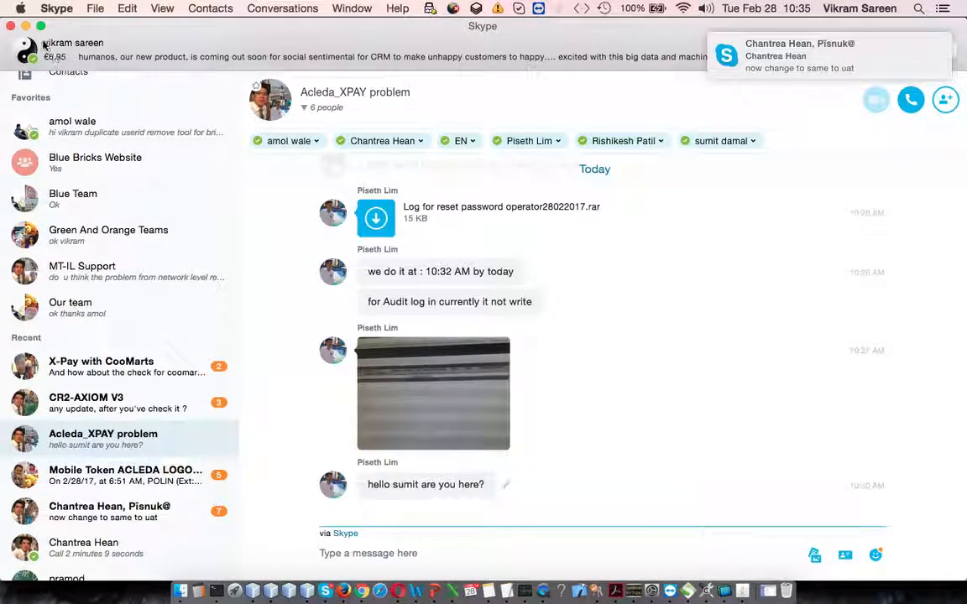
left_click(599, 237)
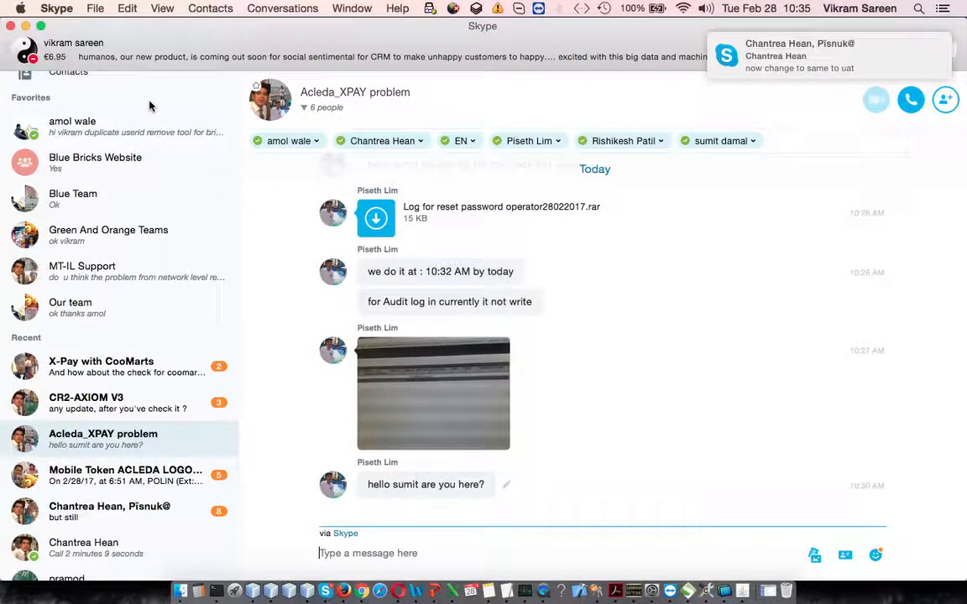
left_click(26, 27)
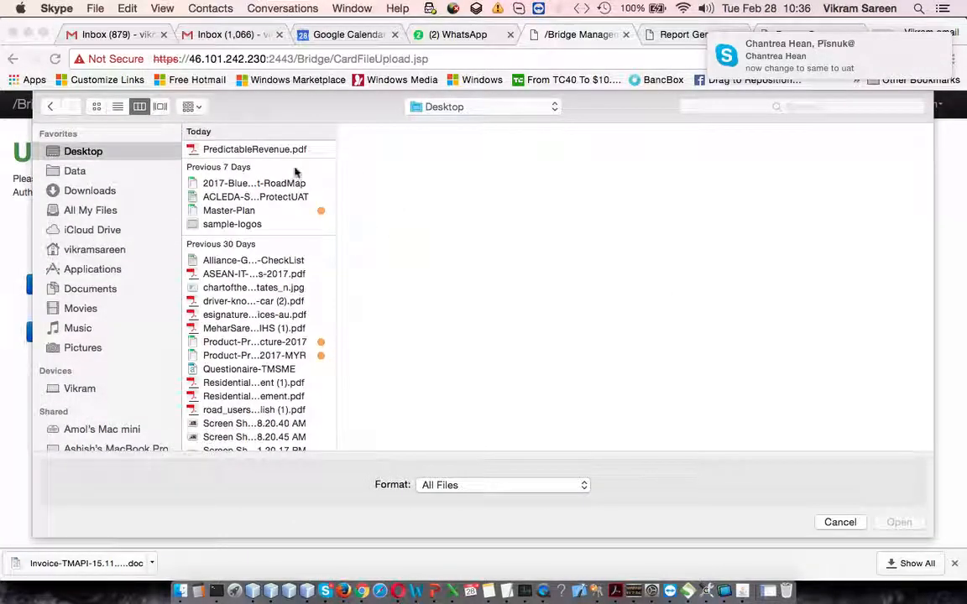
Browse the Desktop and Downloads folders for a card file, previewing text files, and cancel the file selection.
scroll(246, 252, "down", 3)
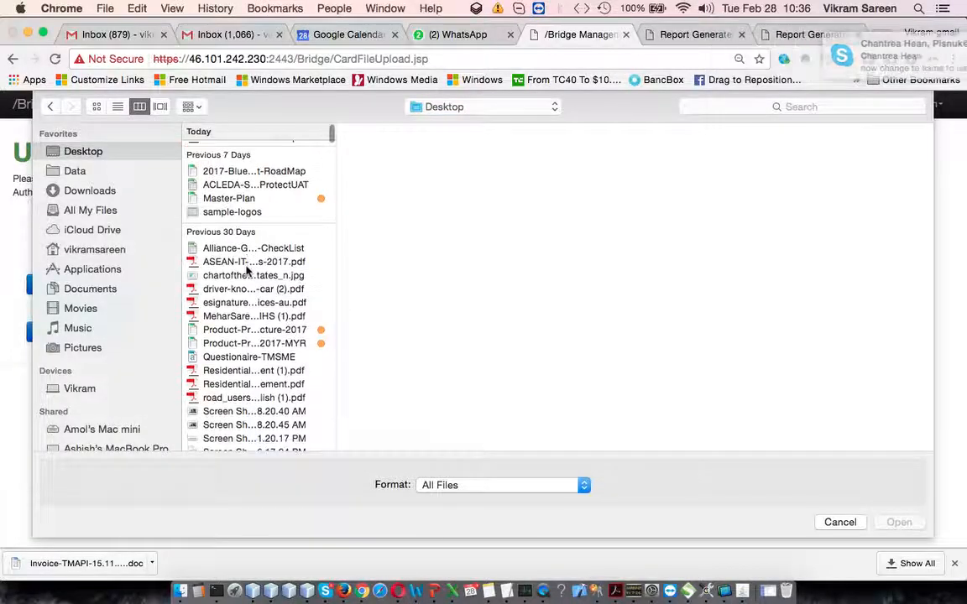
scroll(246, 269, "down", 3)
scroll(252, 268, "down", 4)
left_click(85, 193)
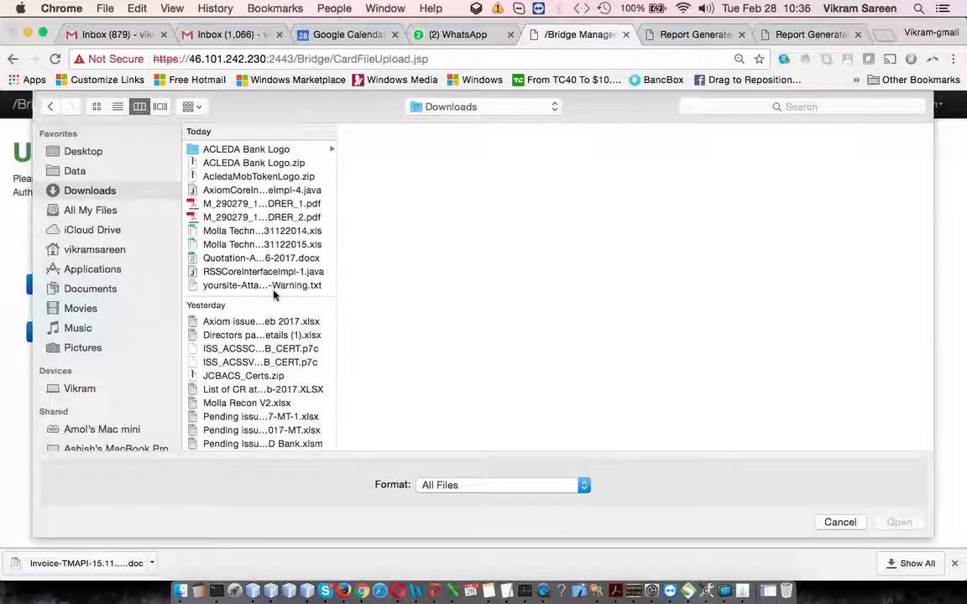
scroll(251, 361, "down", 5)
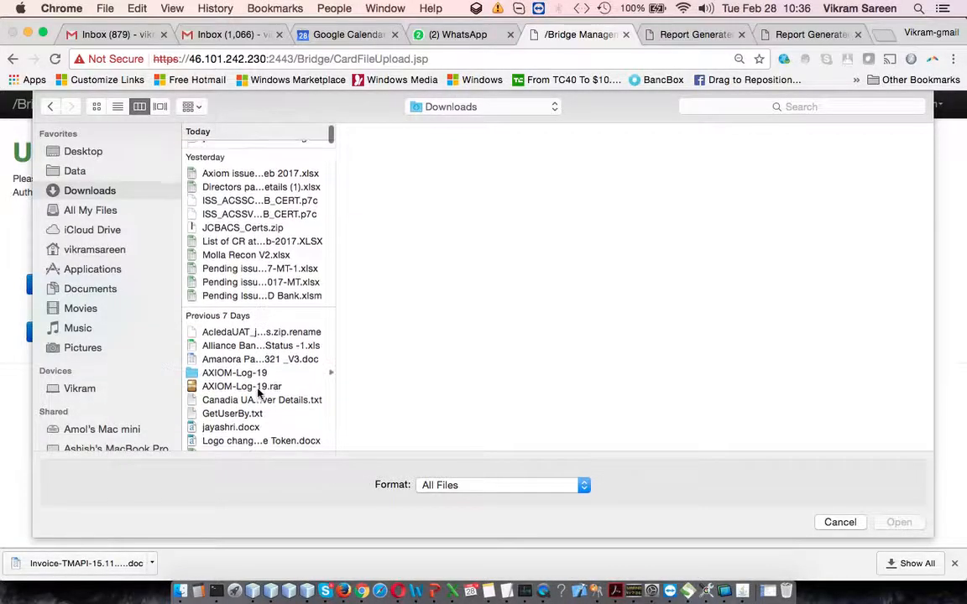
left_click(251, 397)
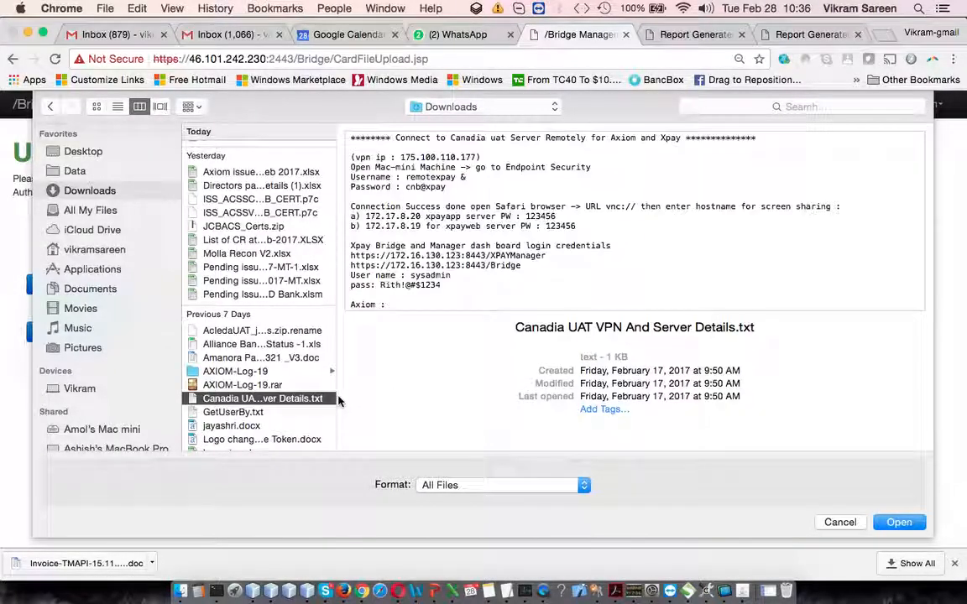
key("Down")
key("Down")
key("Up")
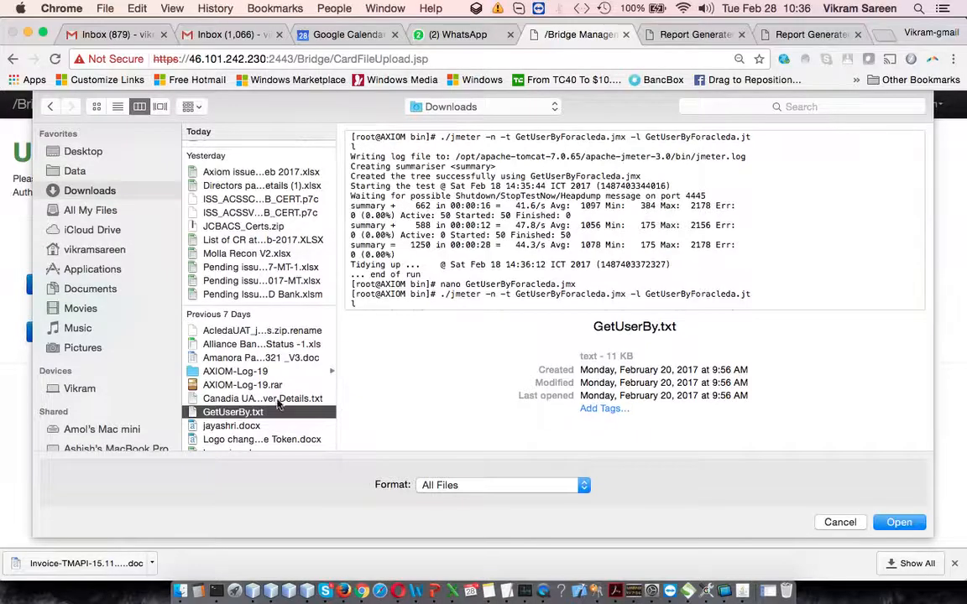
scroll(236, 401, "down", 5)
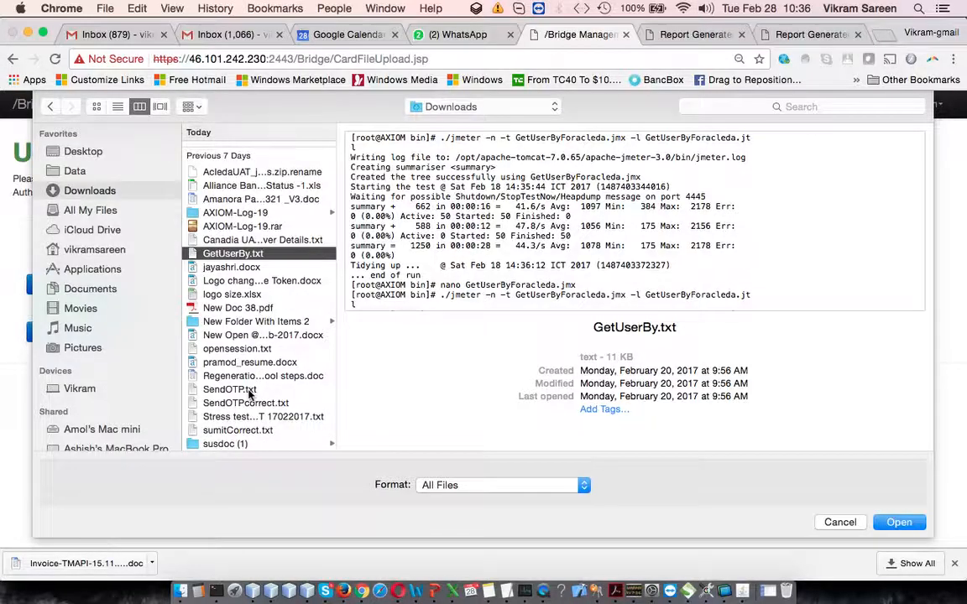
scroll(249, 393, "up", 10)
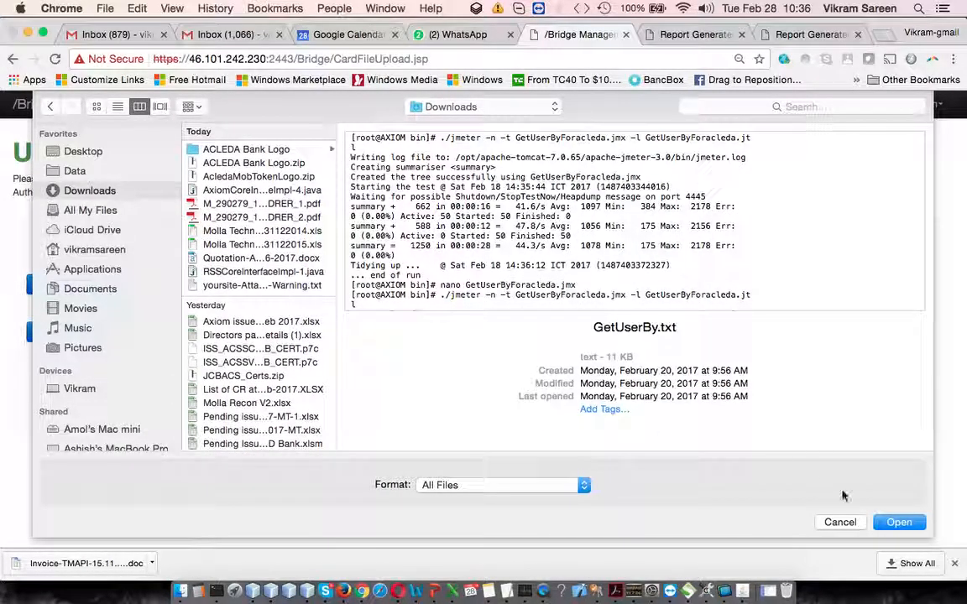
left_click(856, 527)
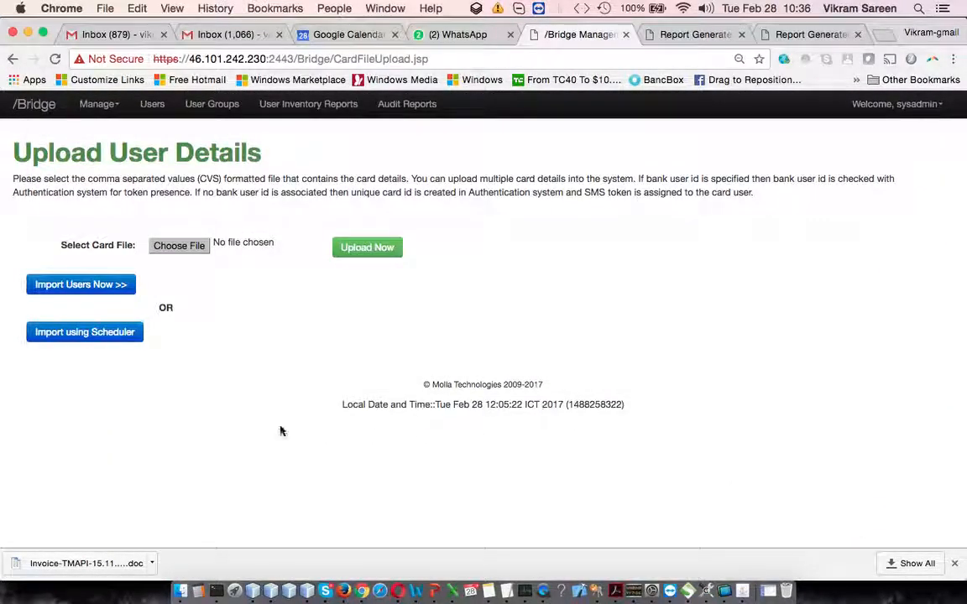
Open the scheduler list for importing users and start adding a new scheduler.
left_click(95, 334)
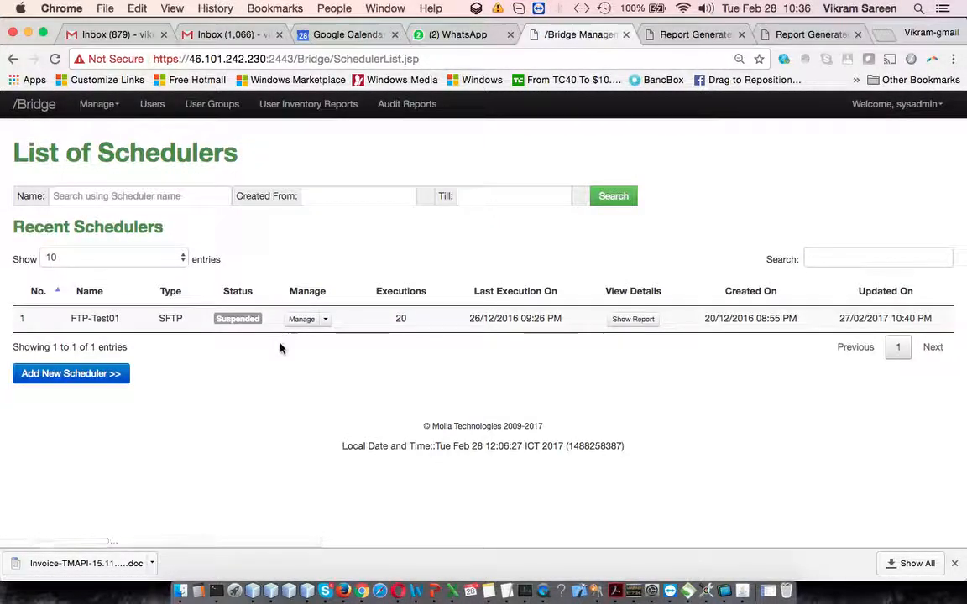
left_click(161, 193)
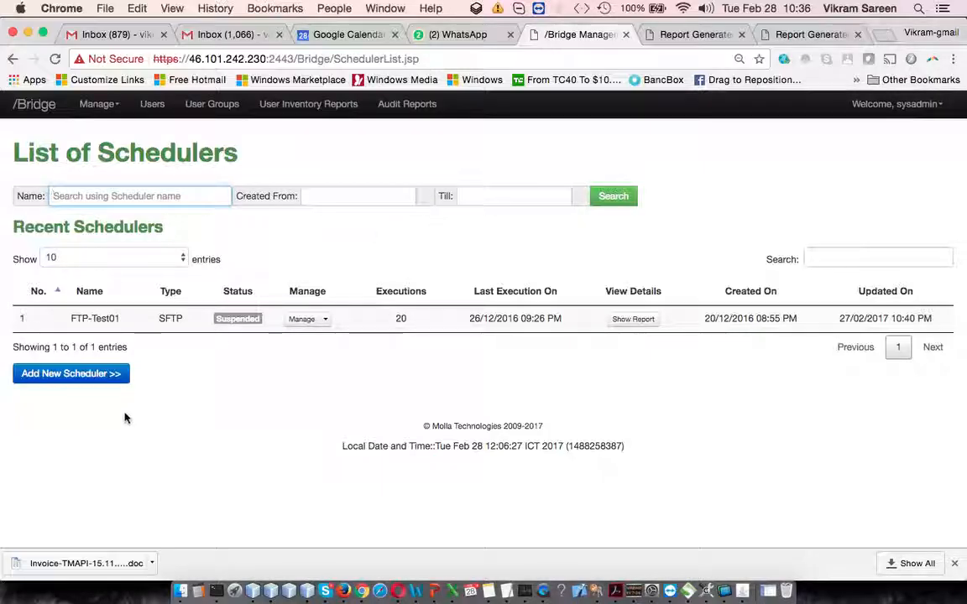
left_click(95, 378)
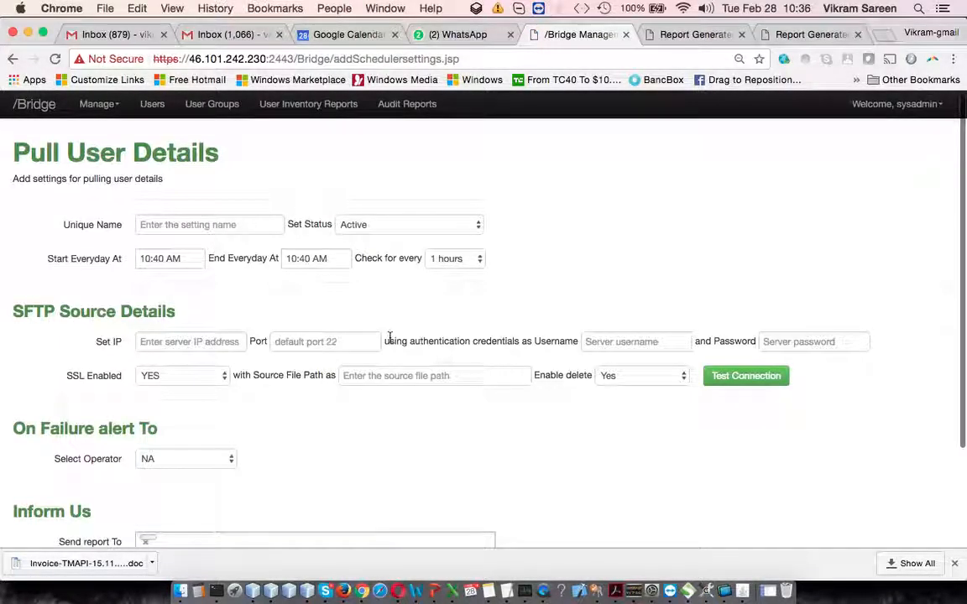
left_click_drag(67, 157, 240, 159)
left_click(324, 166)
Name the new scheduler testftp and review its status and daily timing options, keeping Active and 1 hours.
left_click(208, 224)
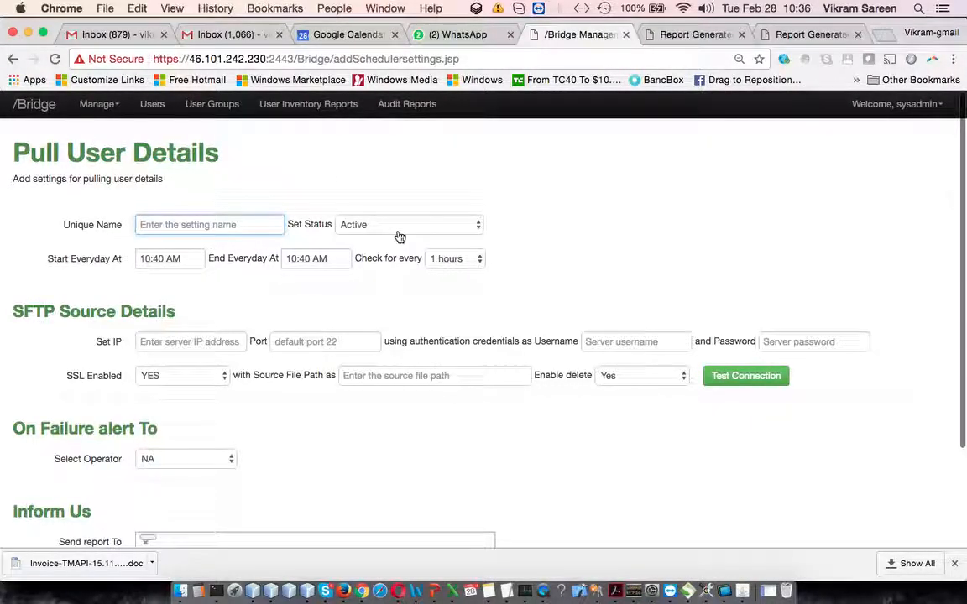
type("testff")
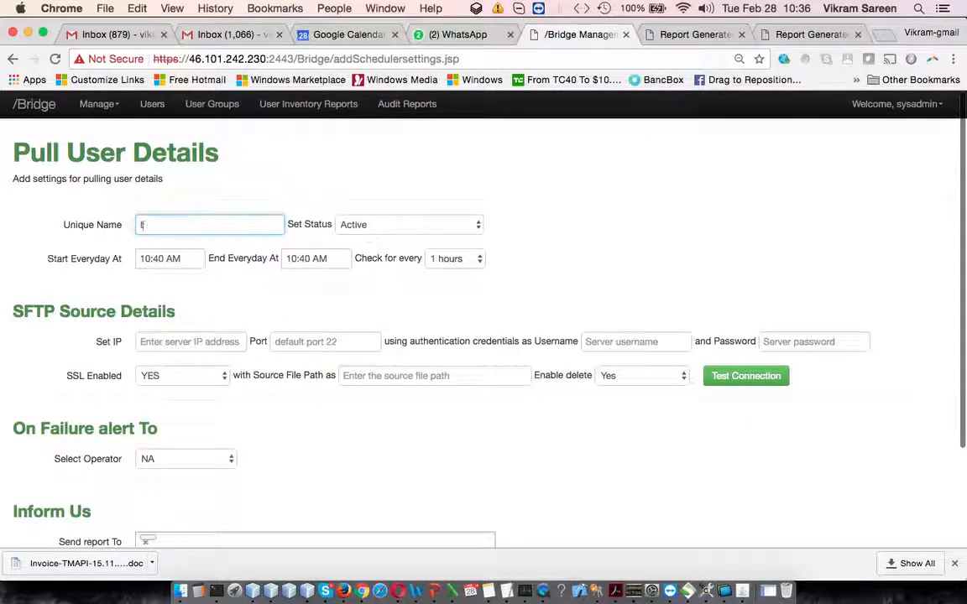
left_click(448, 231)
left_click(568, 240)
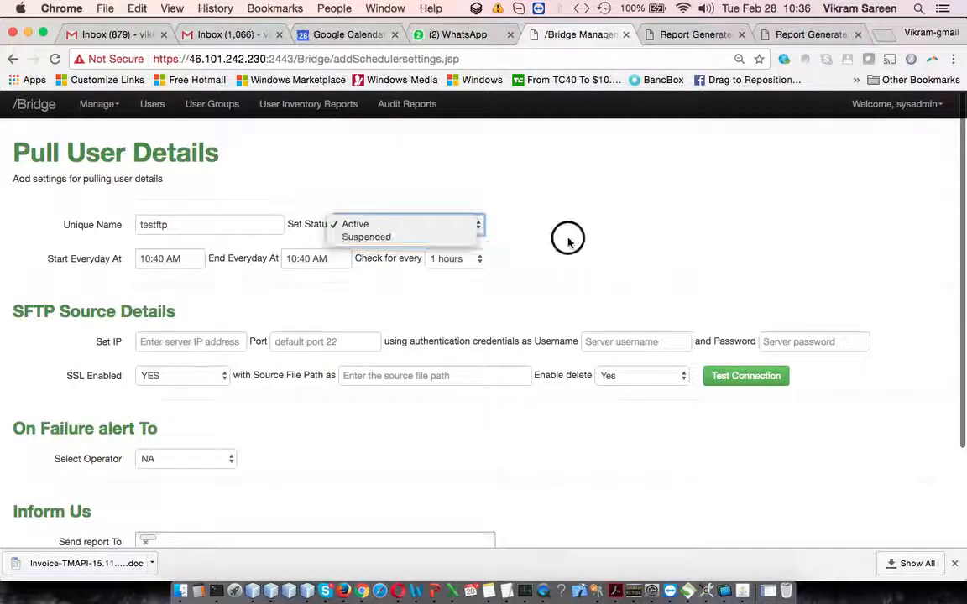
left_click(186, 260)
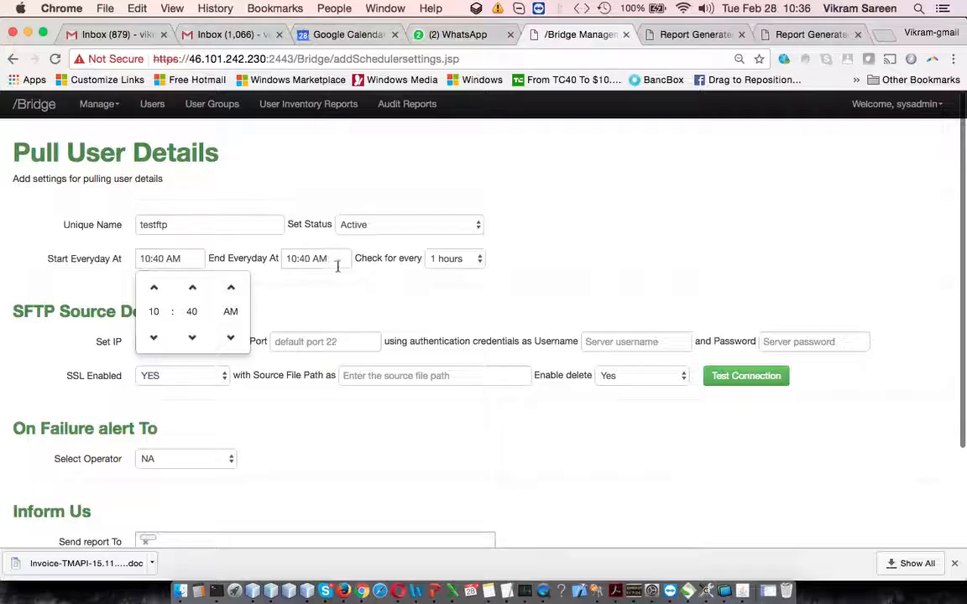
left_click(337, 262)
left_click(453, 258)
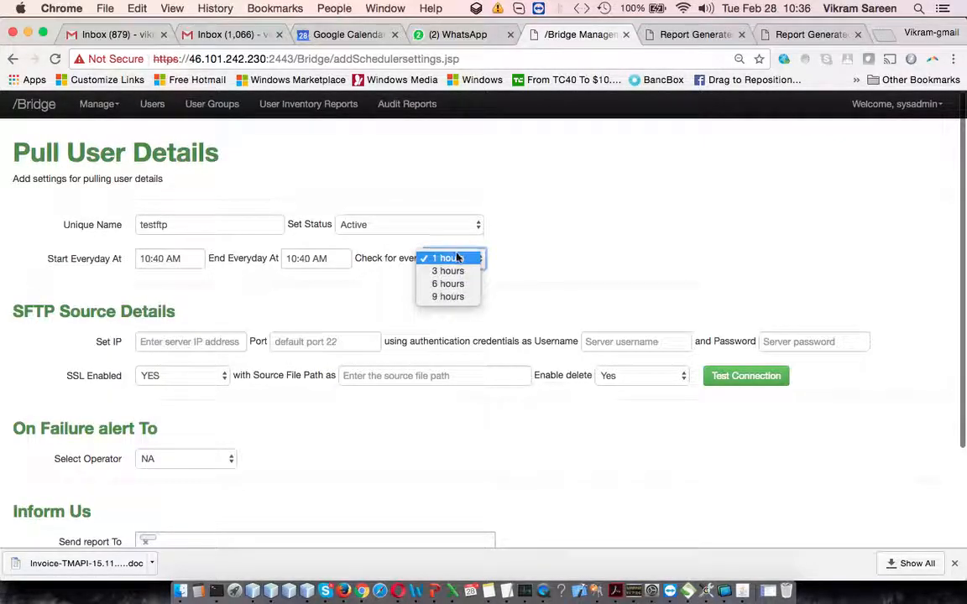
left_click(293, 330)
Review the SFTP server address, port, username and SSL options, keeping SSL enabled as YES.
scroll(287, 334, "down", 2)
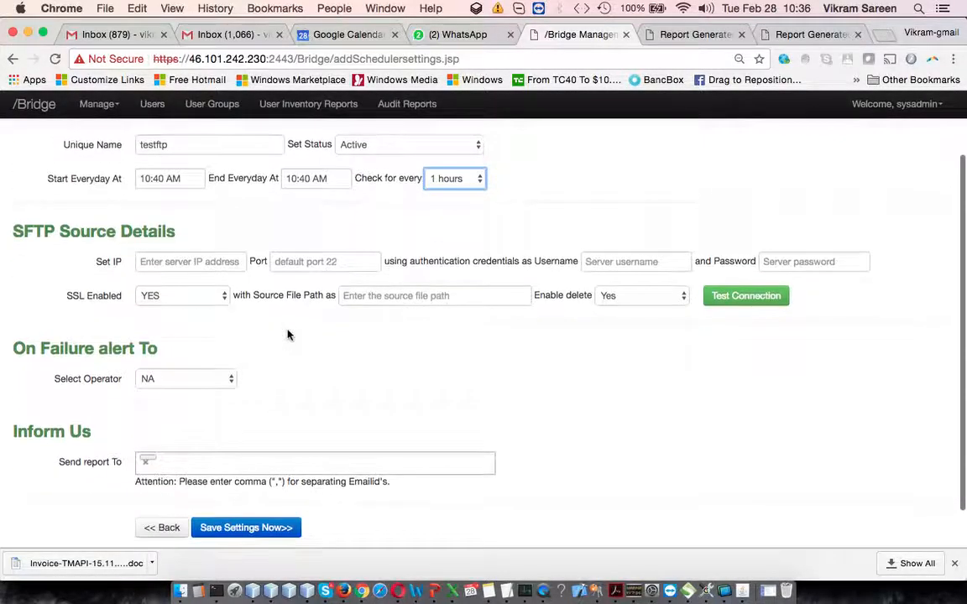
left_click(200, 254)
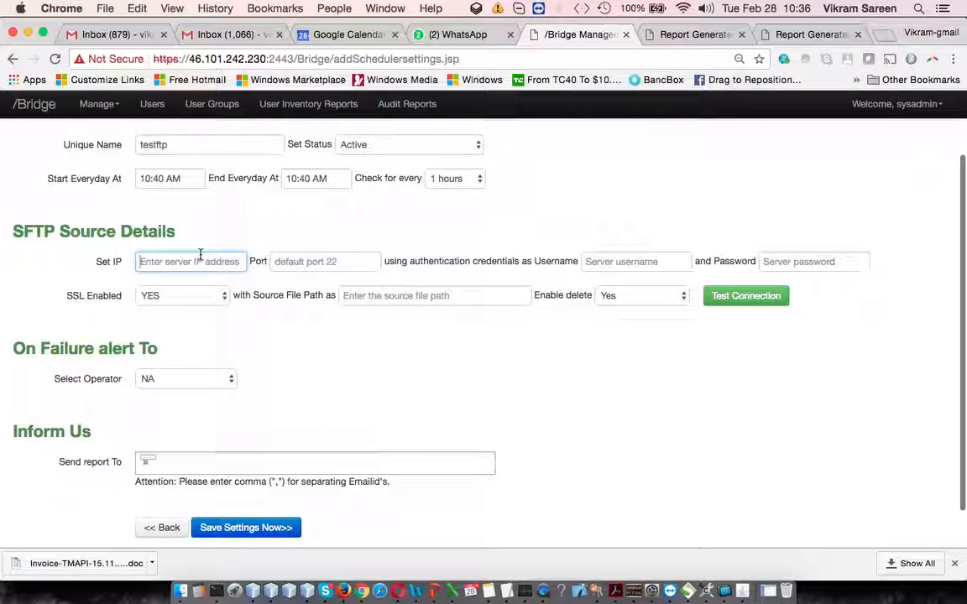
left_click(318, 262)
left_click(650, 261)
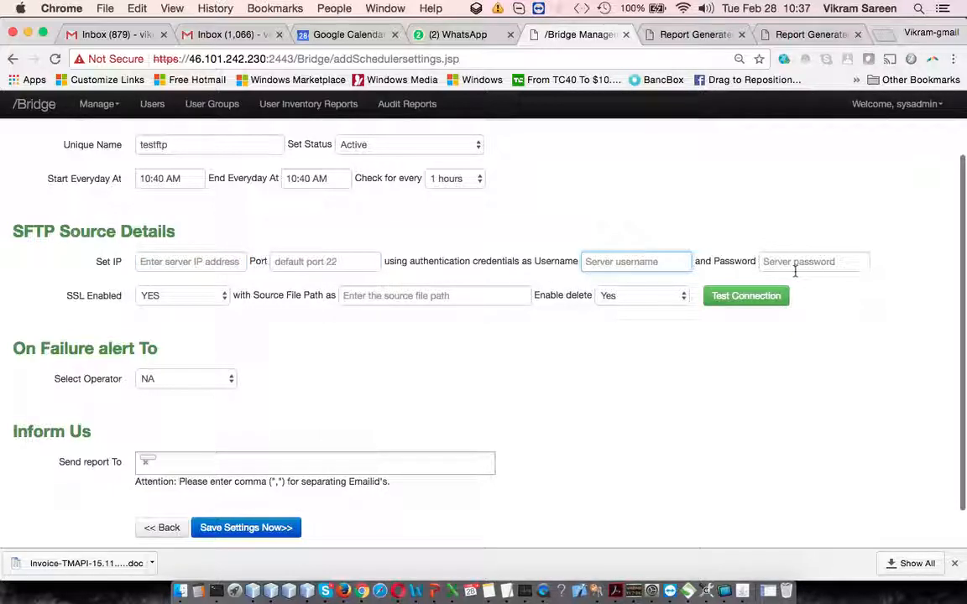
left_click(215, 303)
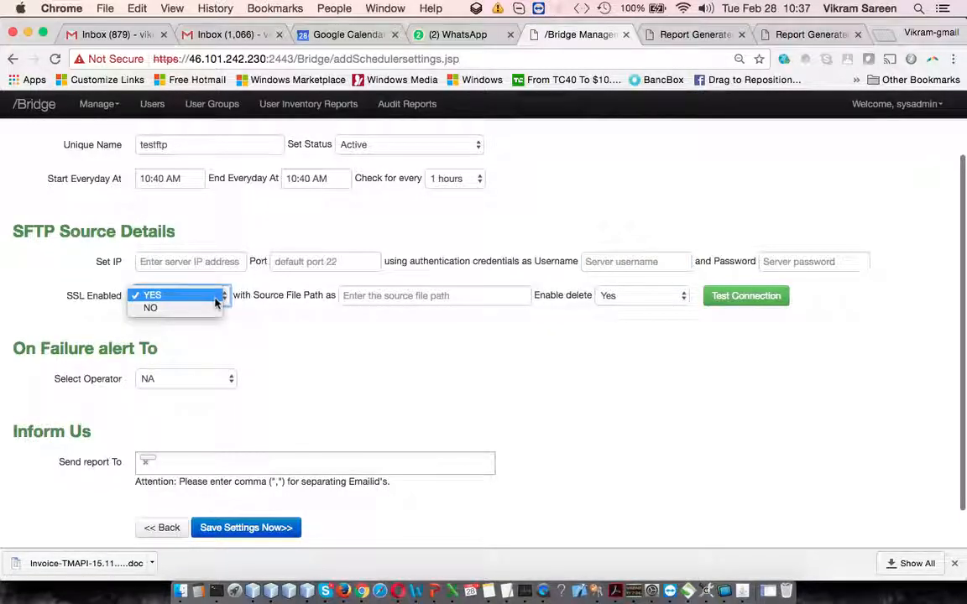
left_click(216, 303)
Set the SFTP source file path to /home/ and keep Enable delete at Yes.
left_click(424, 298)
type("/r")
type("ho")
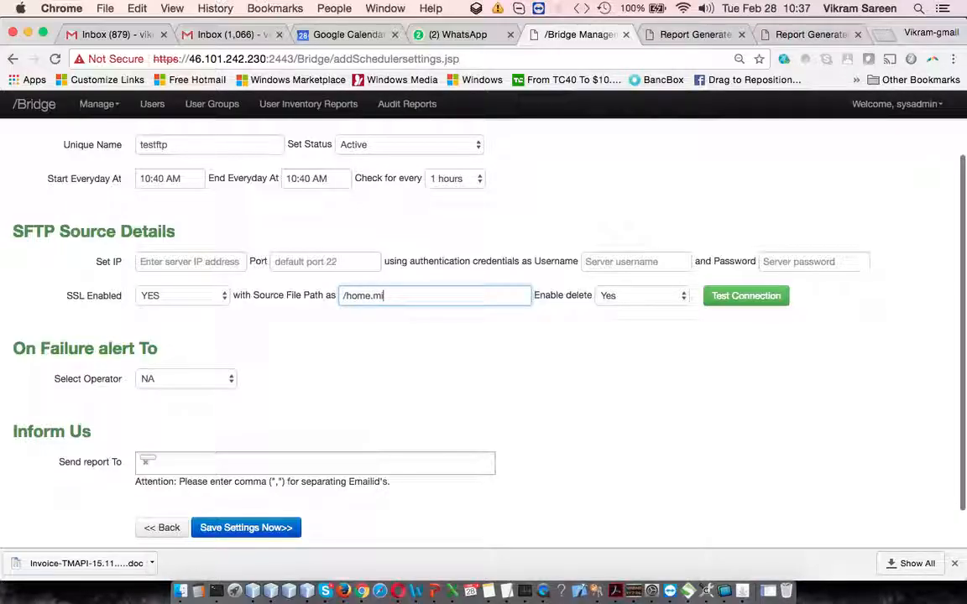
type("me.")
key("BackSpace")
scroll(658, 352, "down", 2)
left_click(654, 252)
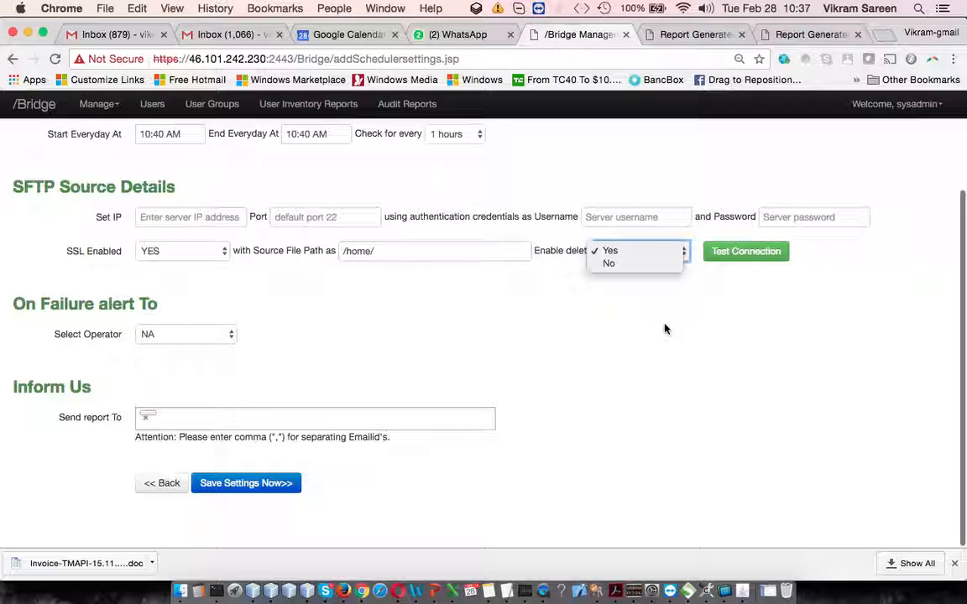
left_click(726, 328)
Review the available operators for failure alerts, keeping NA, and check the report recipient field.
scroll(727, 352, "up", 3)
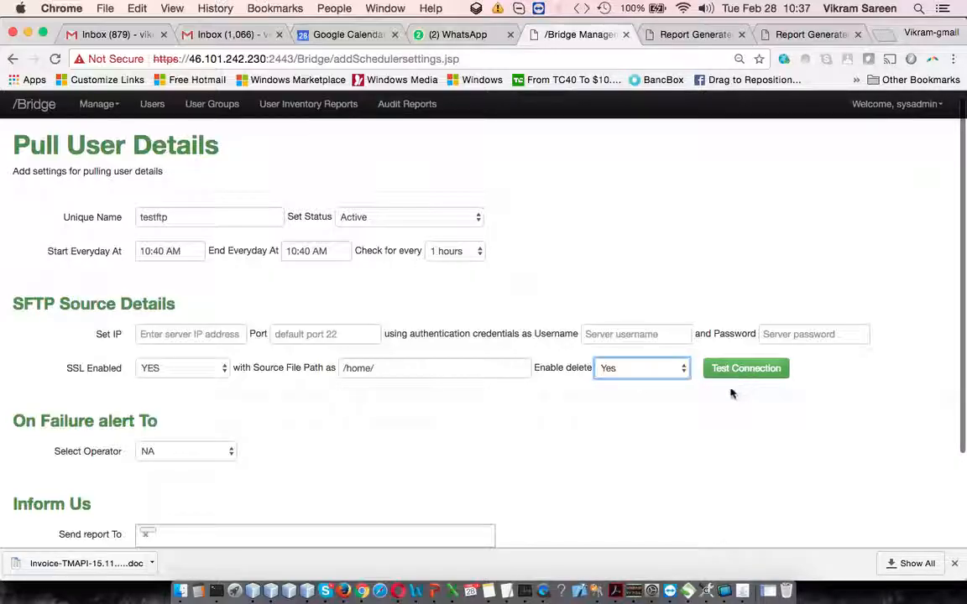
scroll(711, 417, "down", 2)
scroll(710, 417, "down", 1)
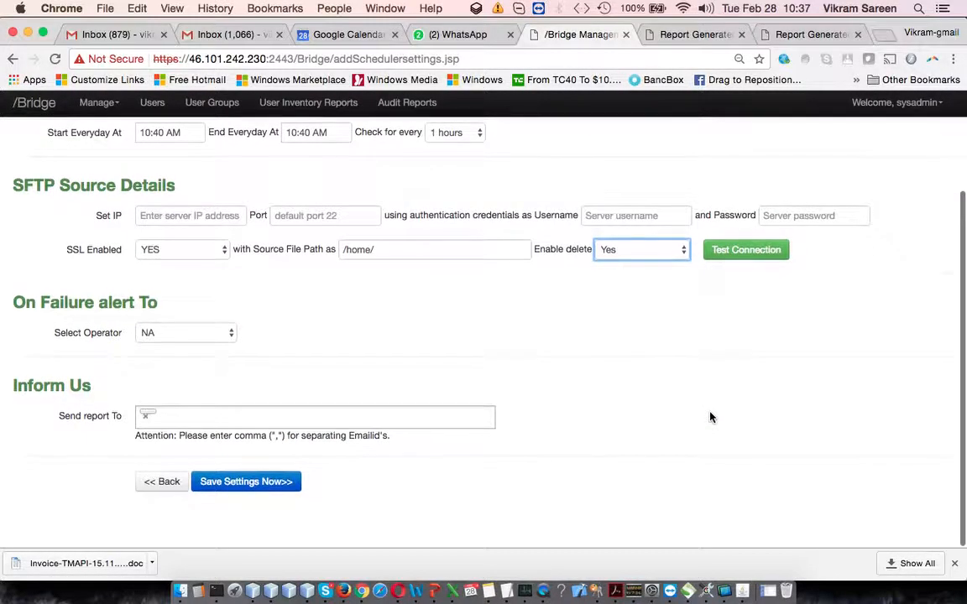
left_click(222, 334)
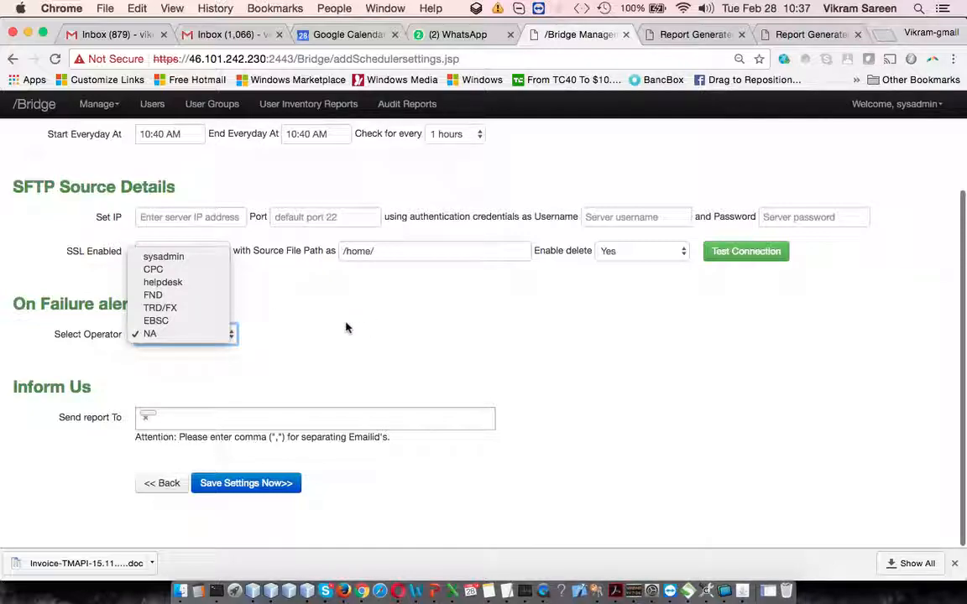
left_click(377, 343)
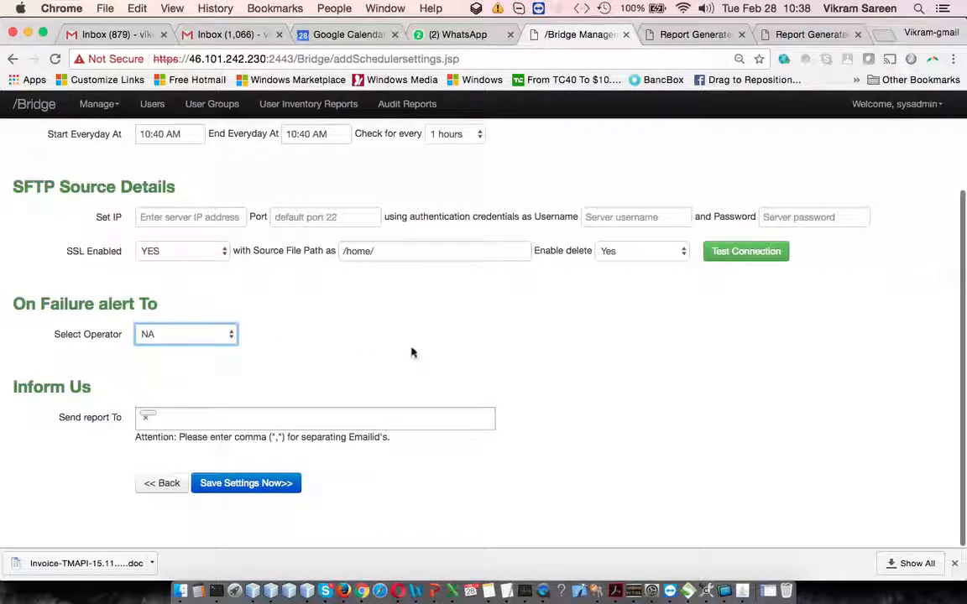
left_click(183, 418)
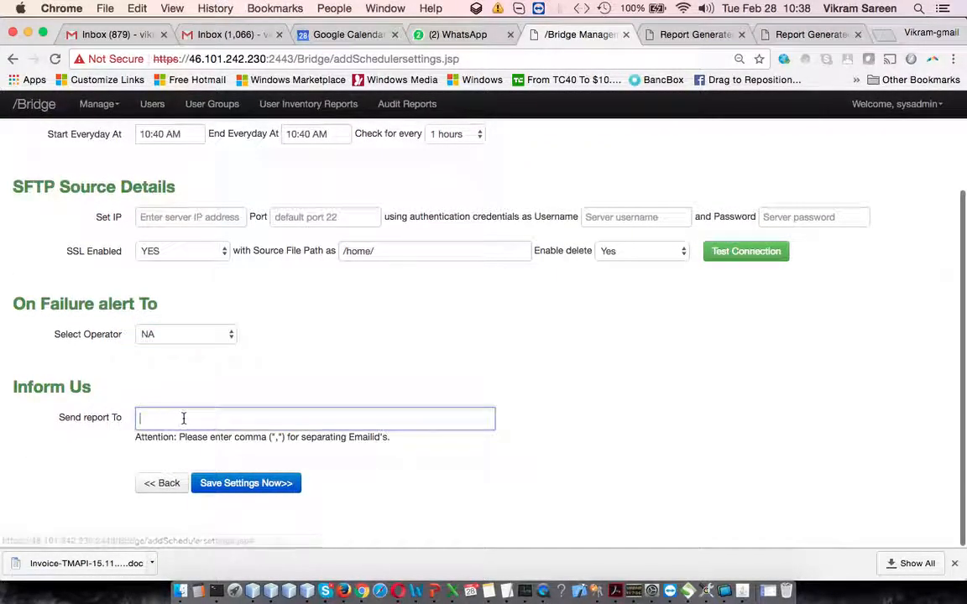
left_click_drag(50, 304, 296, 329)
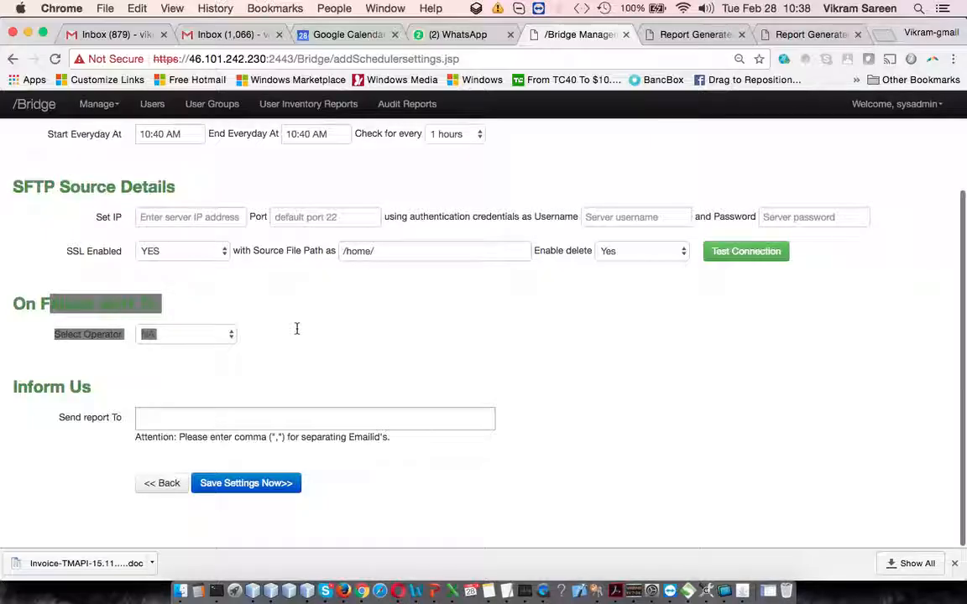
Enter two recipient e-mail addresses for the scheduler's report.
left_click(189, 423)
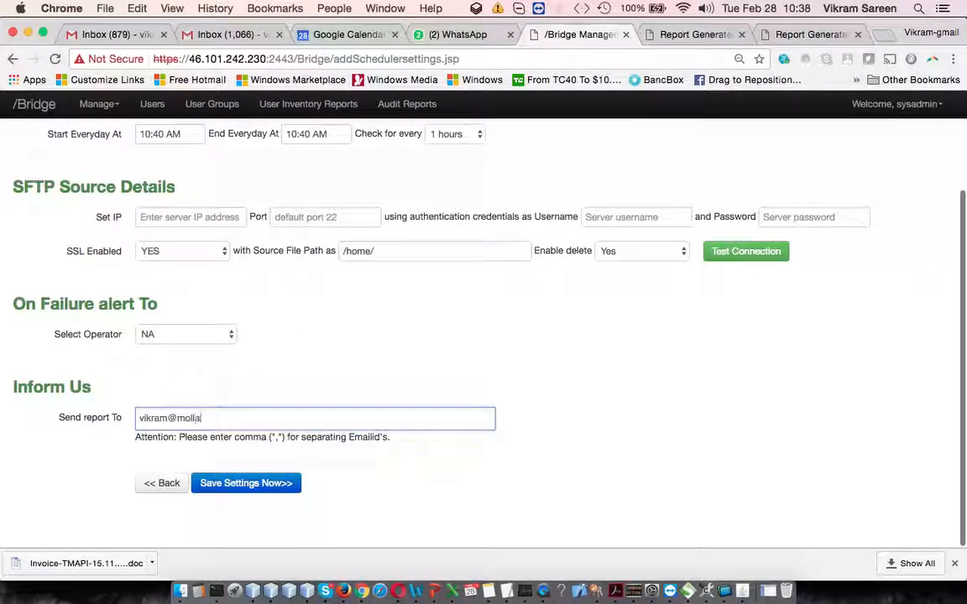
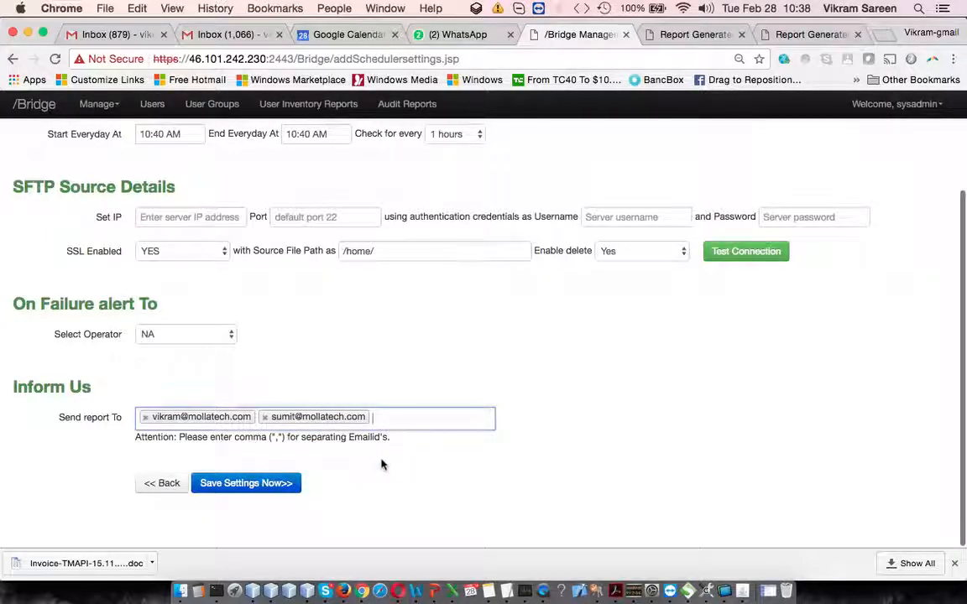
Review the completed scheduler form and return to the scheduler list without saving the settings.
scroll(382, 464, "up", 2)
scroll(381, 464, "up", 2)
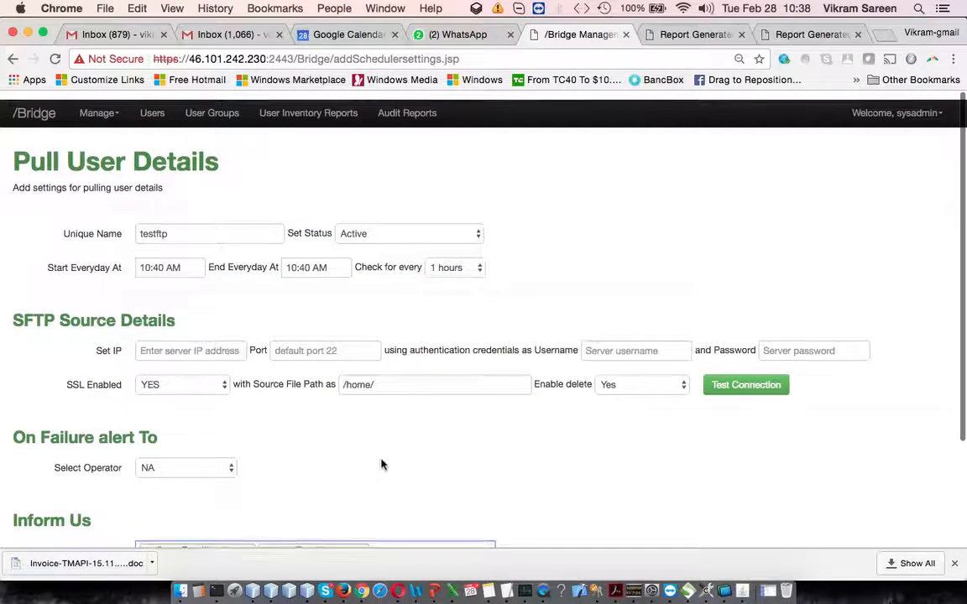
scroll(268, 287, "down", 4)
left_click(159, 482)
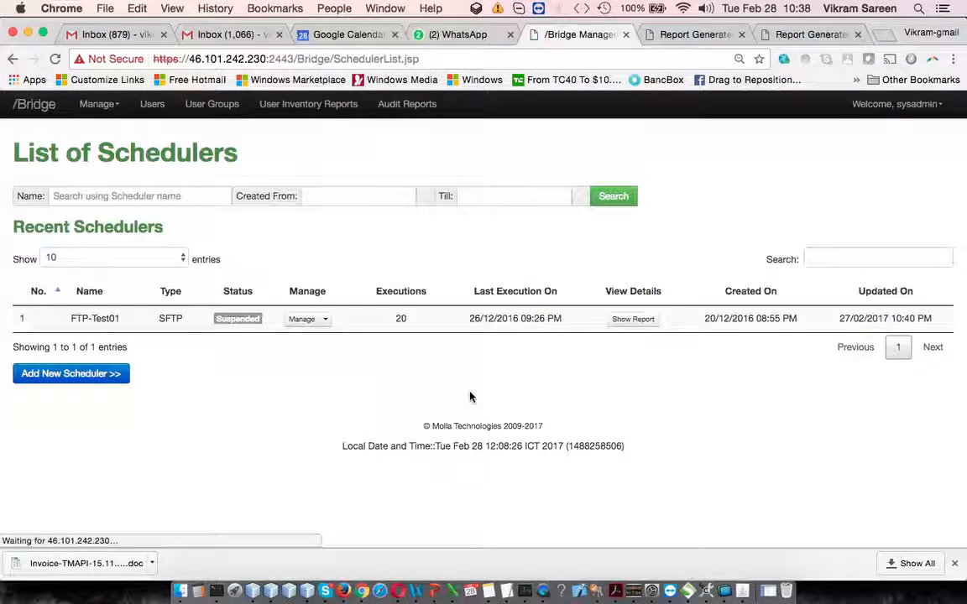
Check the management options for the FTP-Test01 scheduler and examine the records in its execution report.
left_click(324, 320)
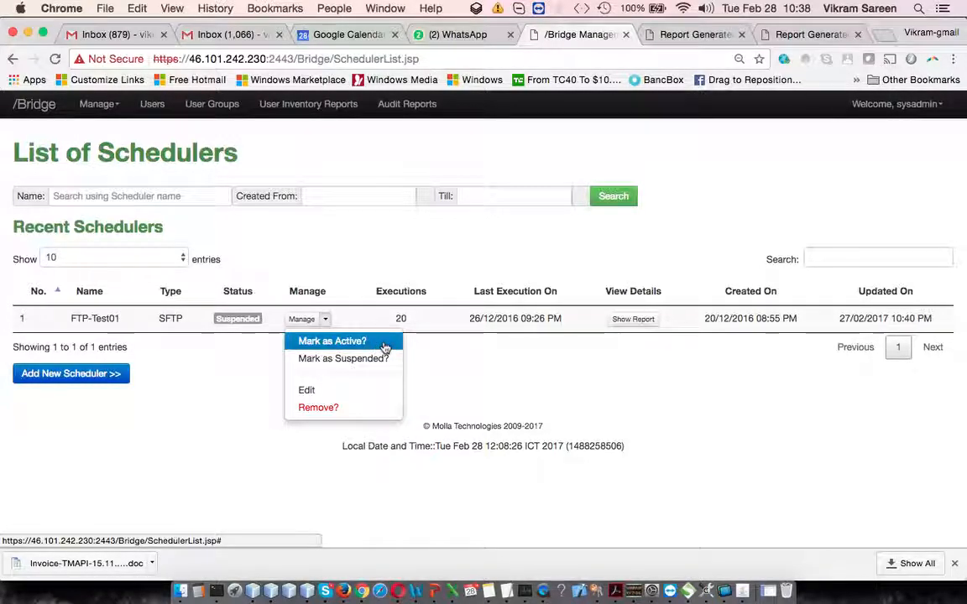
left_click(443, 320)
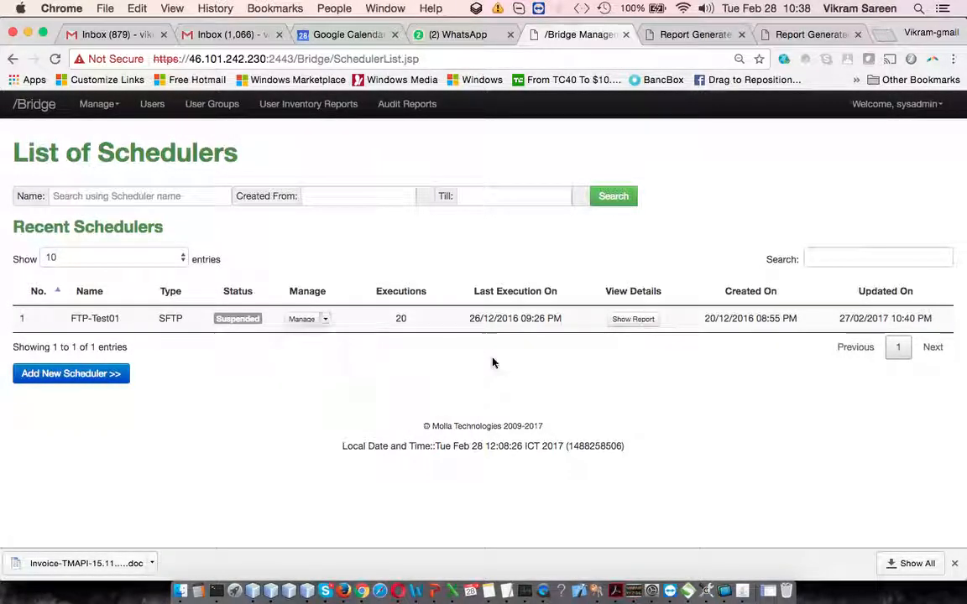
left_click(638, 323)
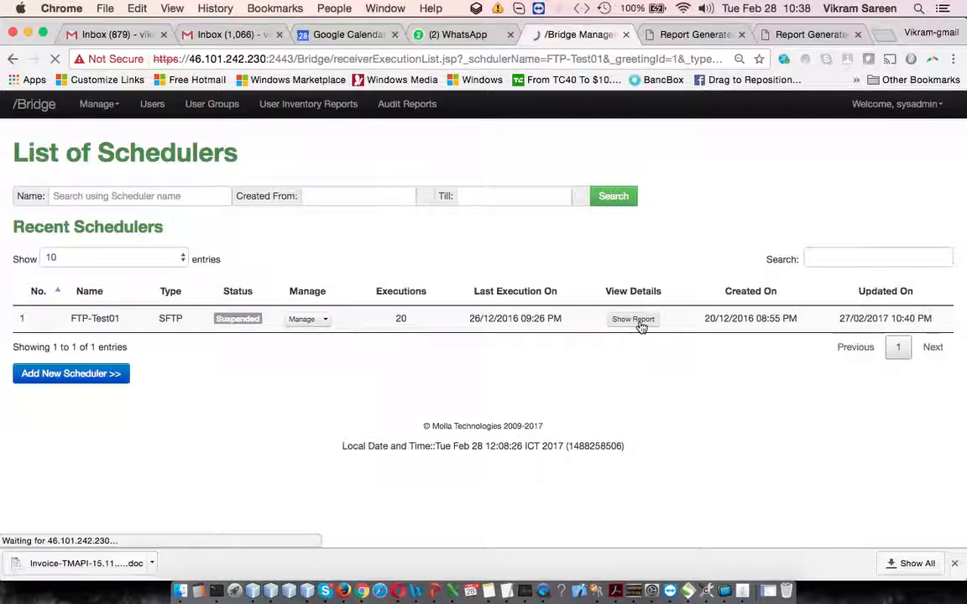
scroll(500, 375, "down", 5)
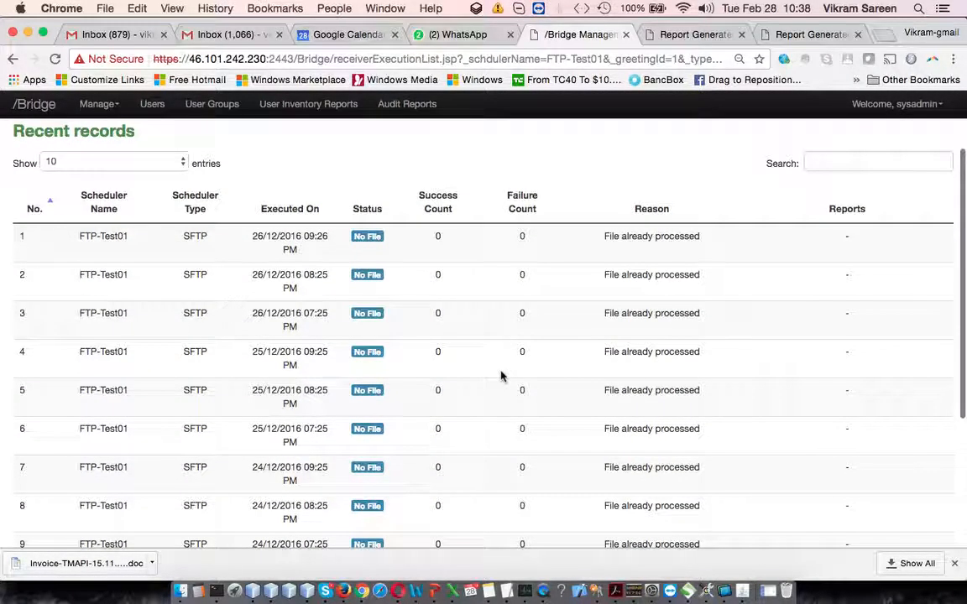
scroll(501, 375, "up", 5)
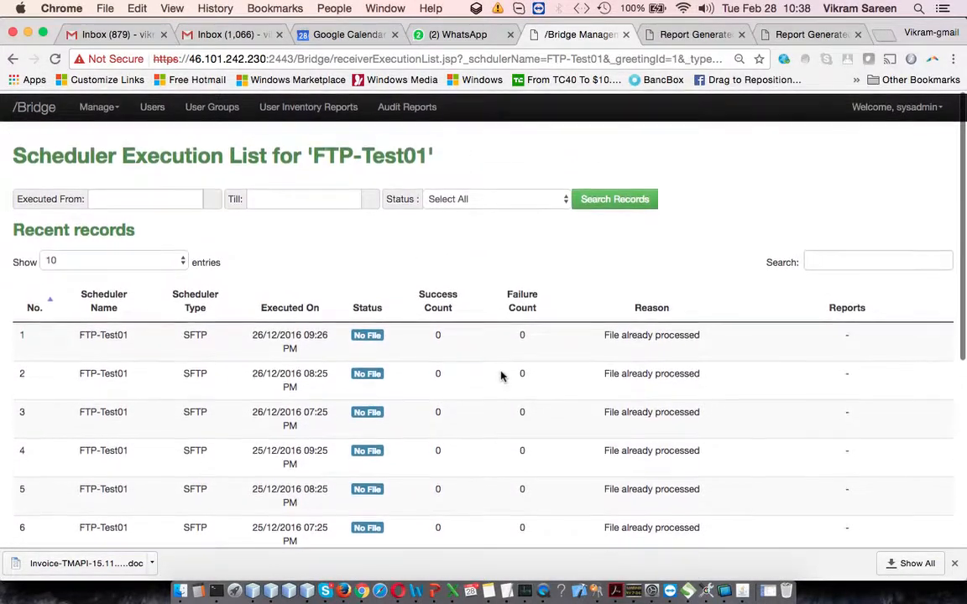
scroll(501, 375, "down", 6)
scroll(501, 375, "up", 2)
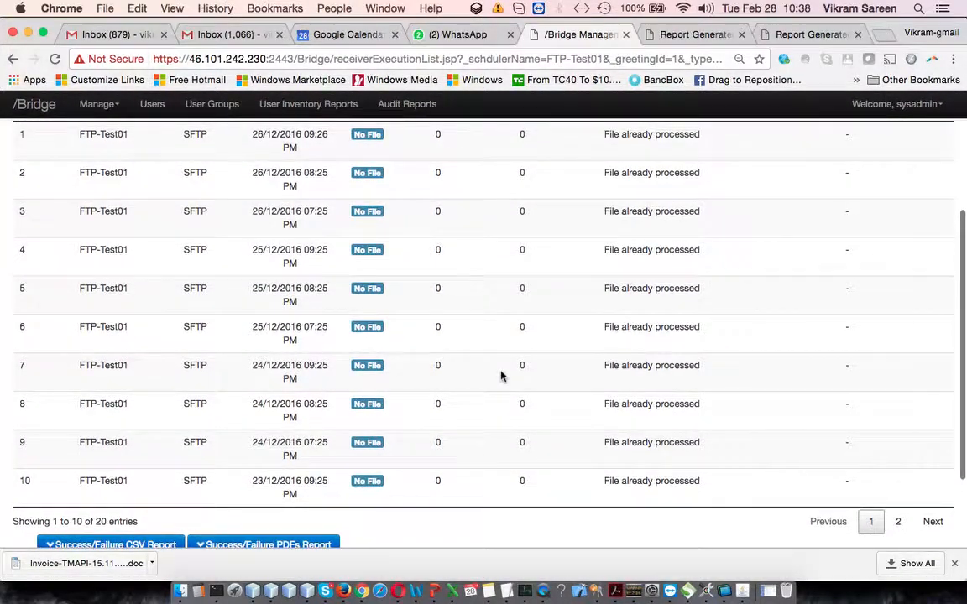
scroll(501, 375, "down", 3)
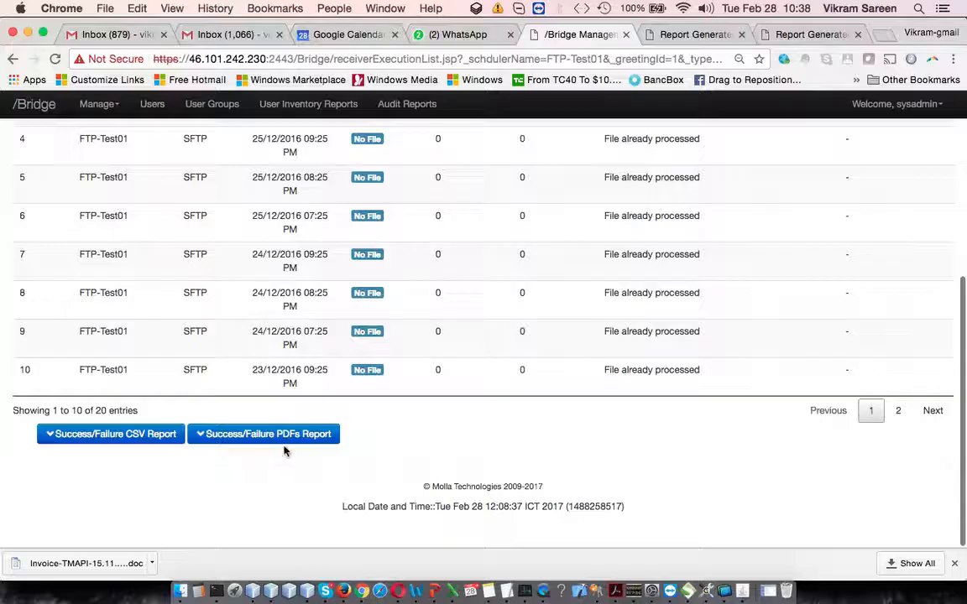
scroll(313, 436, "up", 5)
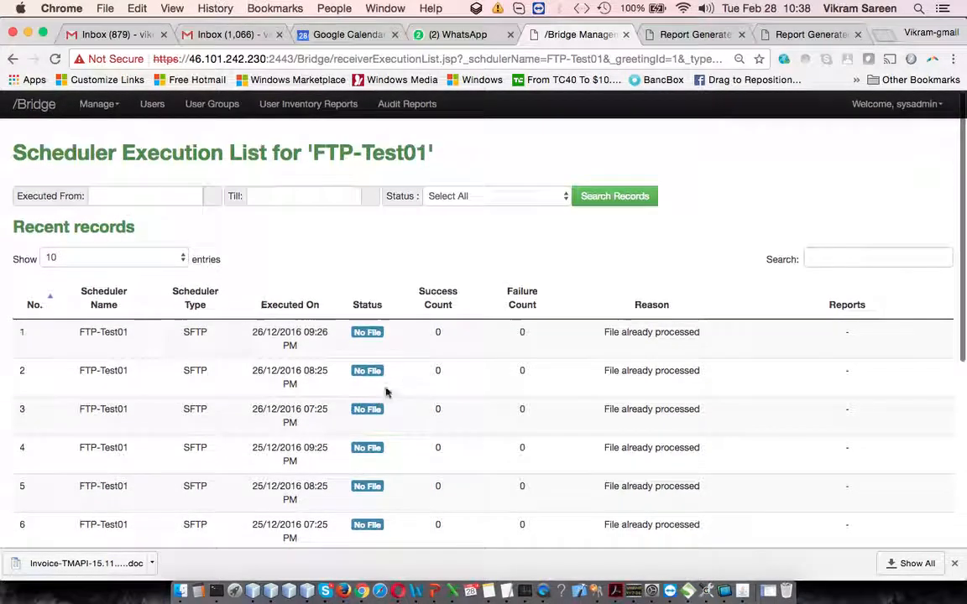
Sort the executions by Executed On, oldest first, and review the status filter choices and the failed run's import details.
left_click(287, 296)
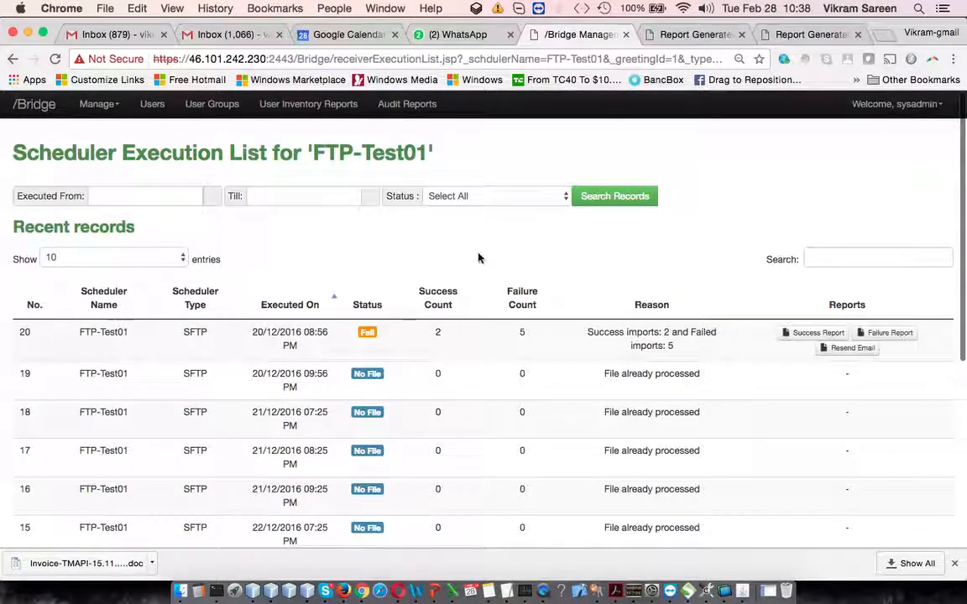
left_click(492, 195)
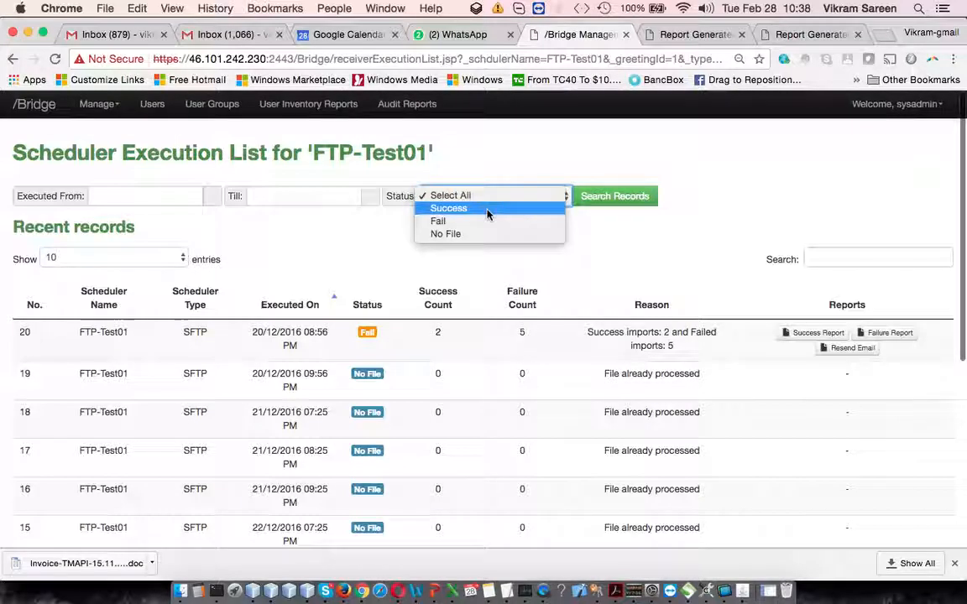
left_click(154, 195)
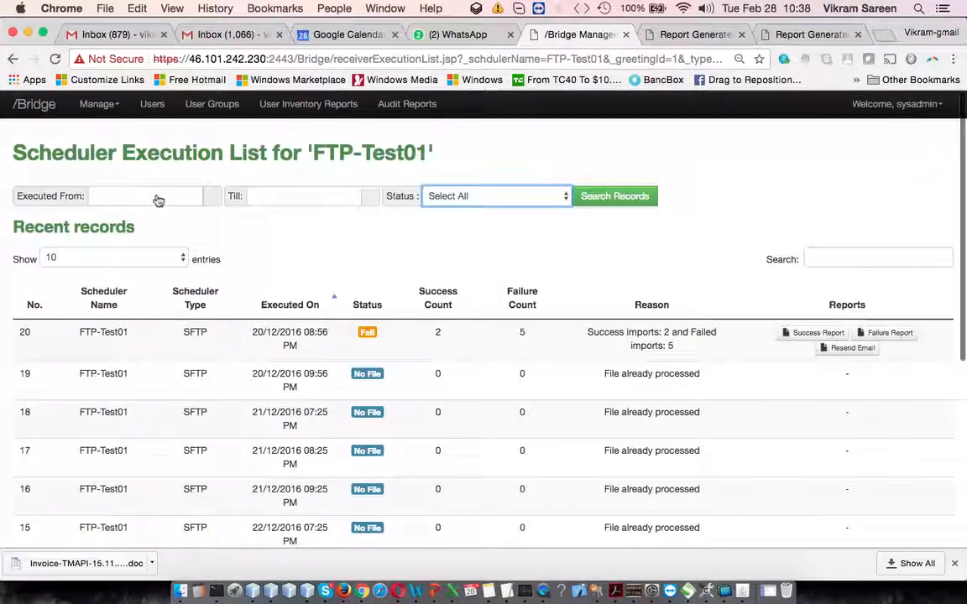
left_click(551, 198)
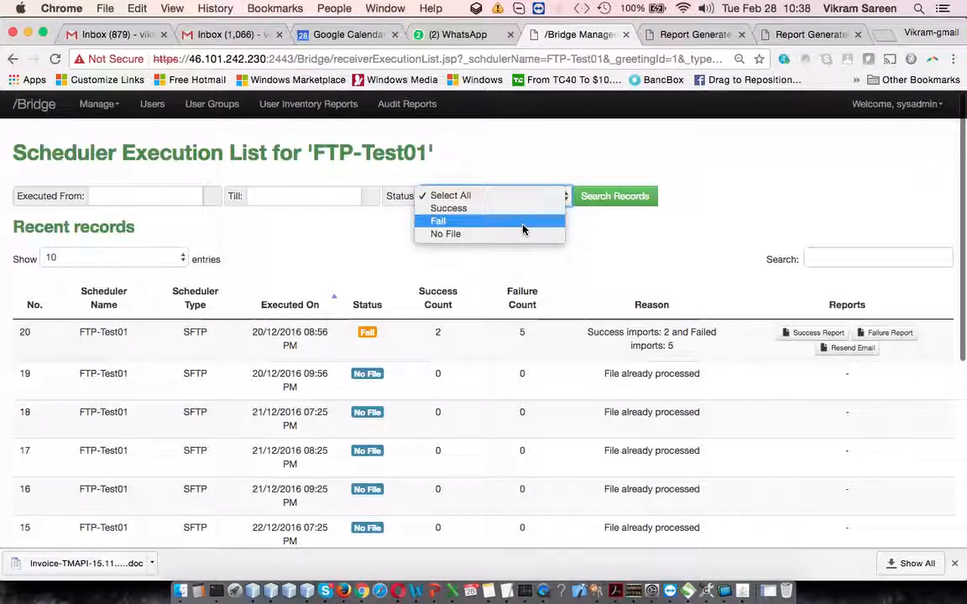
left_click(647, 271)
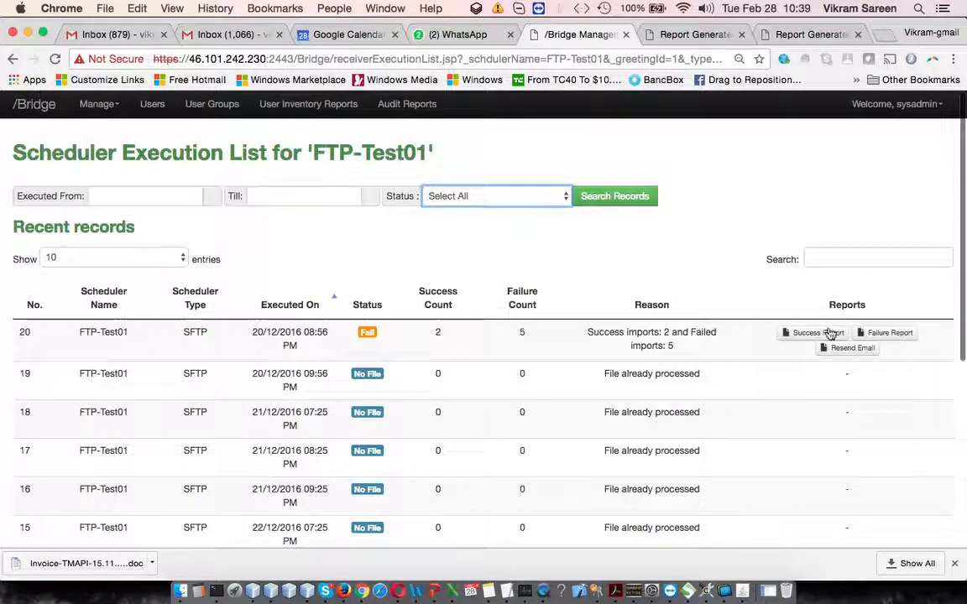
left_click(367, 334)
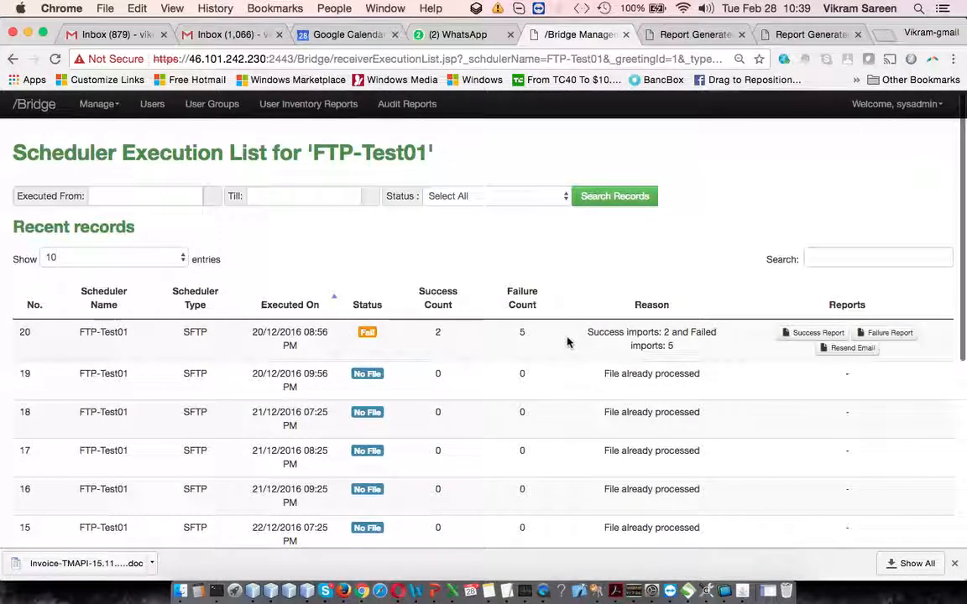
left_click_drag(623, 336, 688, 350)
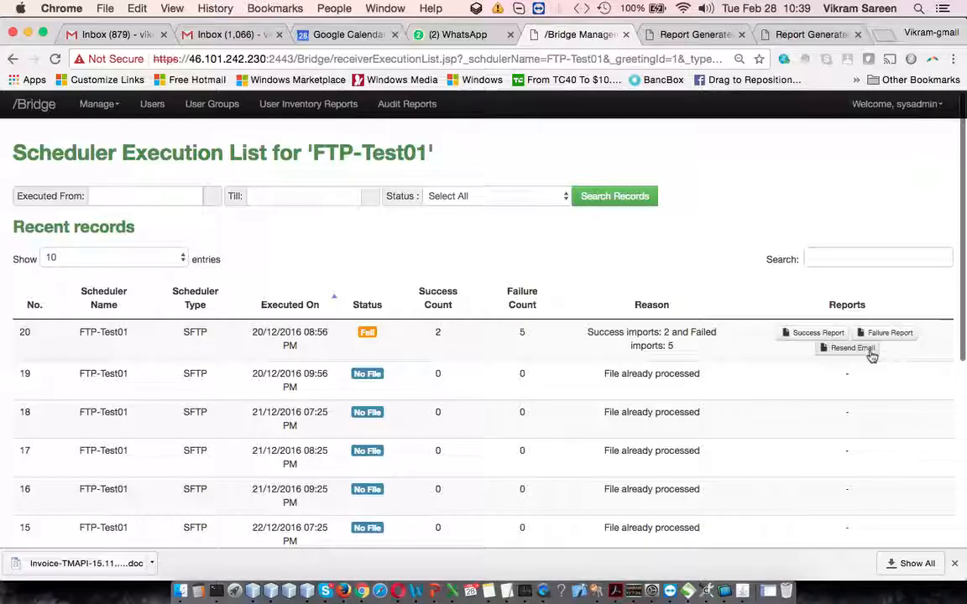
Go to the Upload User Details page and open the card file selection.
left_click(112, 108)
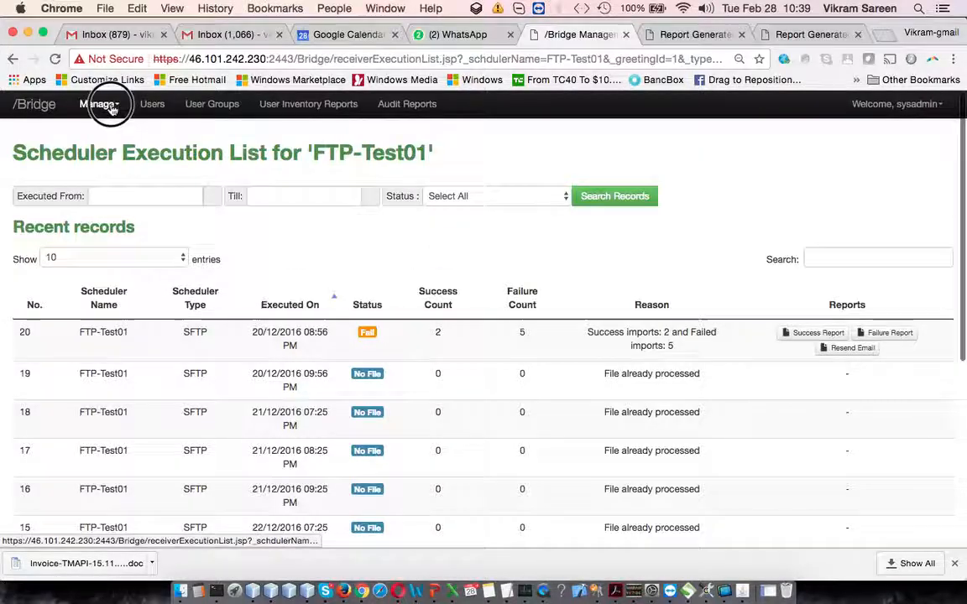
left_click(104, 149)
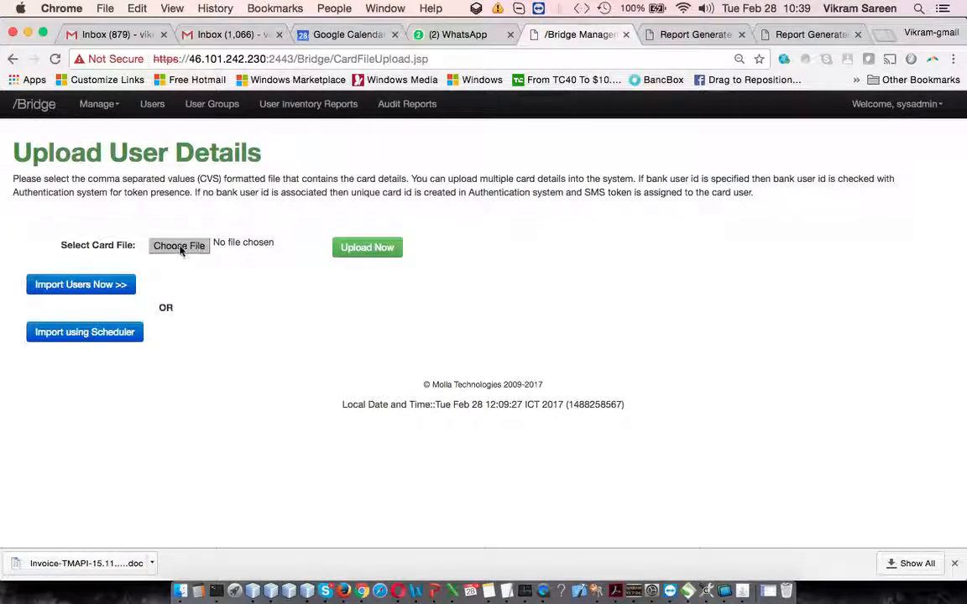
left_click(180, 247)
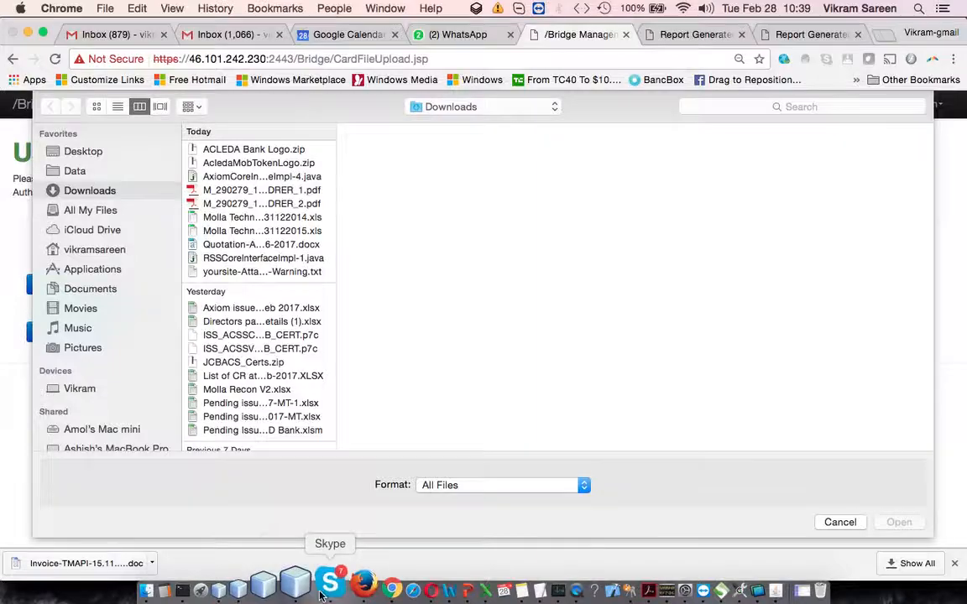
Switch to Skype, find the received canadiauseracc.txt in the colleague's conversation and show it in its folder.
left_click(320, 594)
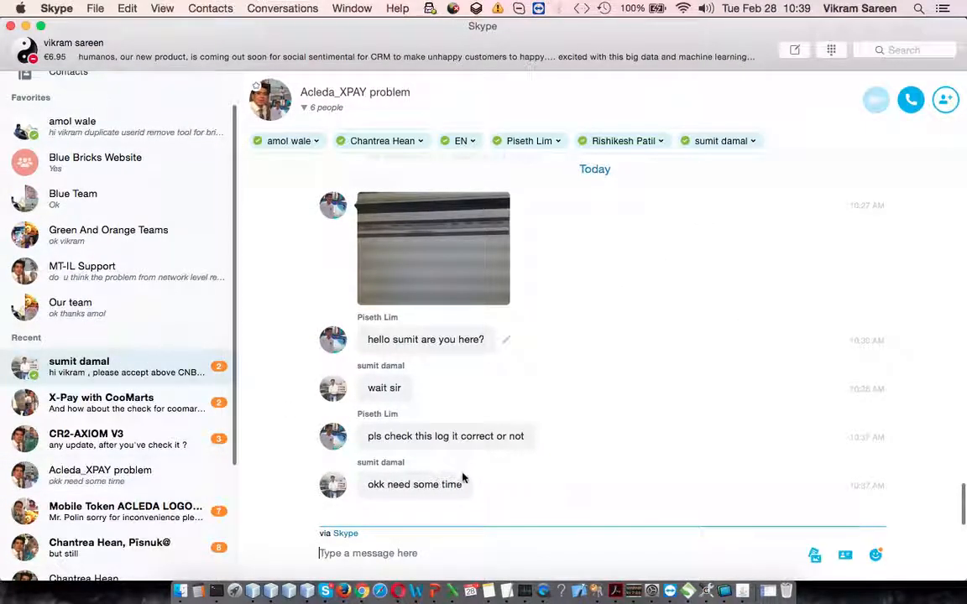
left_click(410, 365)
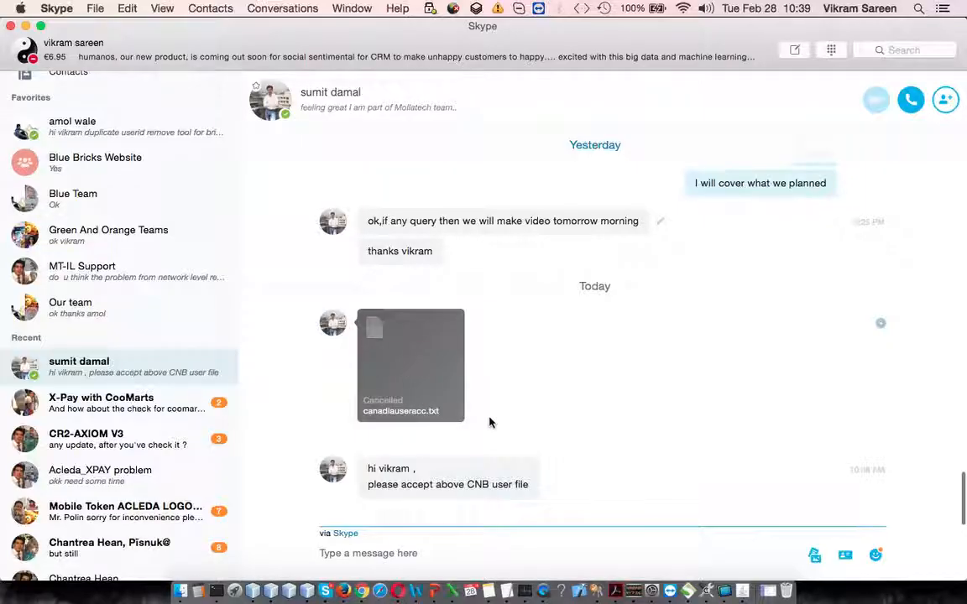
scroll(541, 418, "down", 2)
left_click_drag(239, 328, 9, 299)
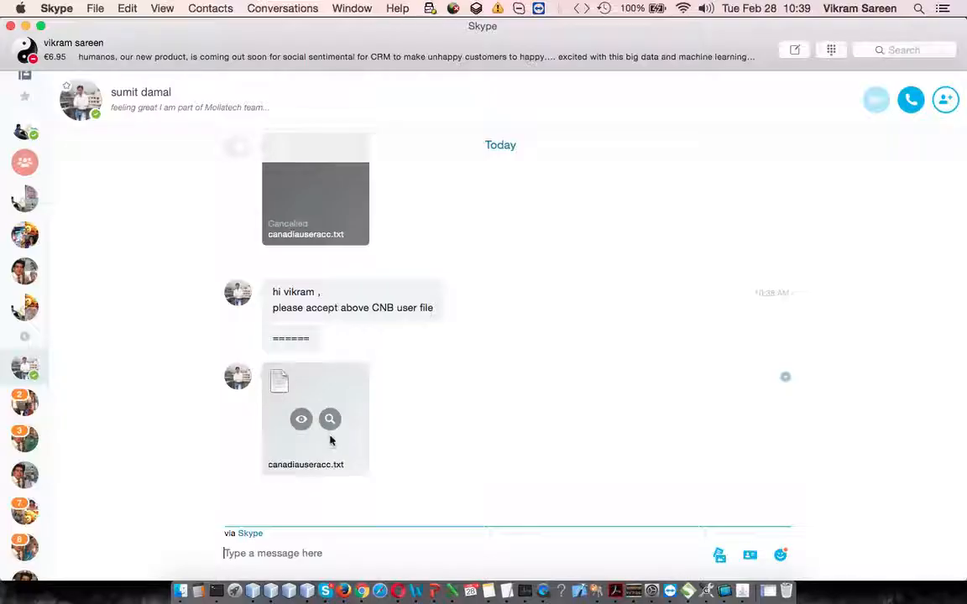
left_click(330, 421)
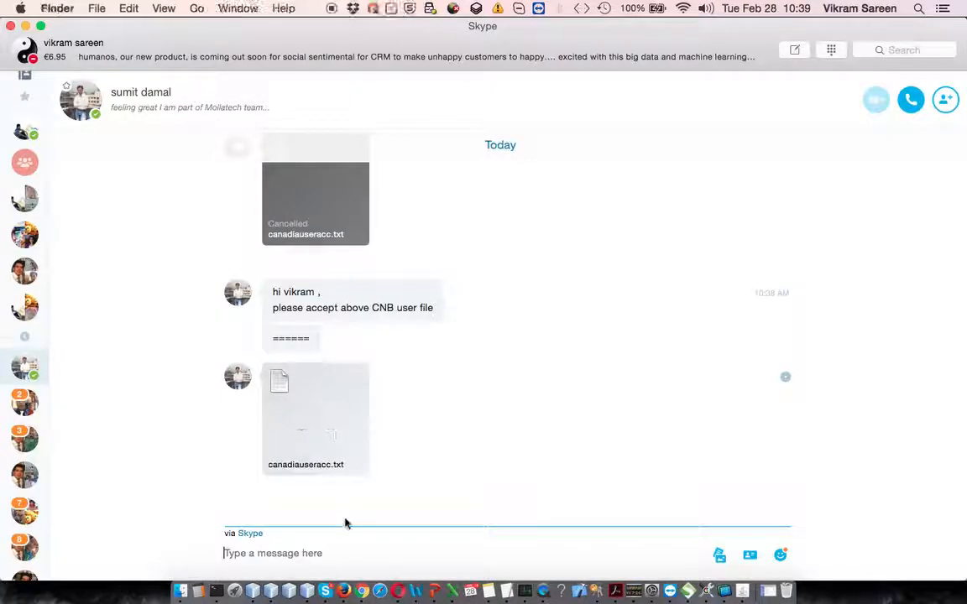
Choose canadiauseracc.txt from the Downloads folder as the card file in the portal and upload it.
left_click(355, 589)
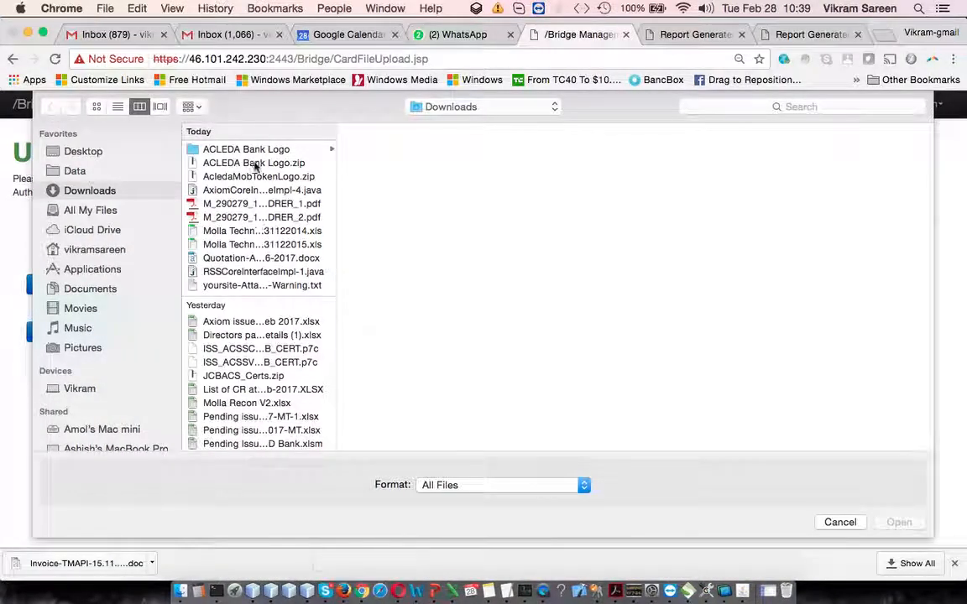
left_click(180, 591)
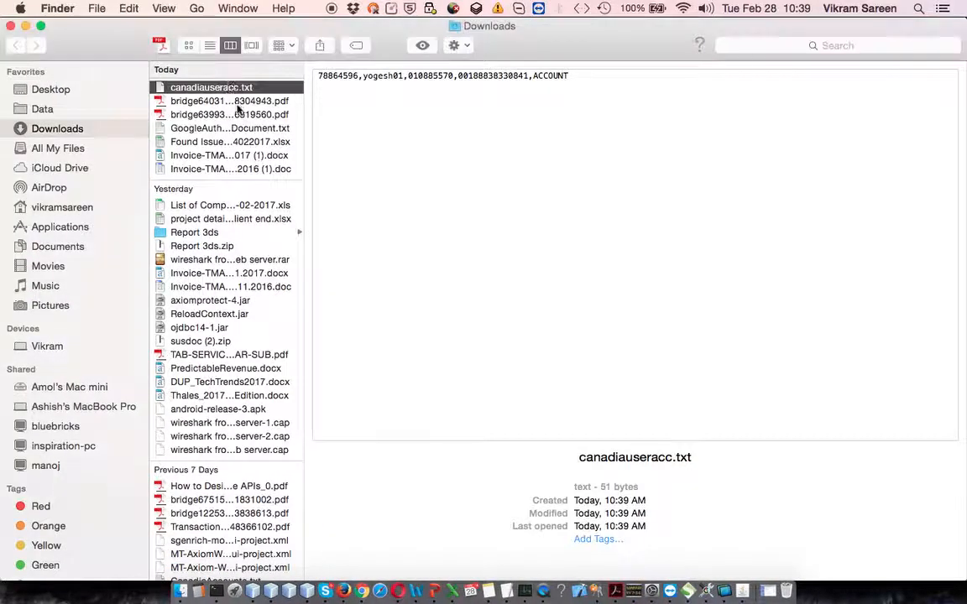
left_click(299, 87)
left_click_drag(300, 87, 663, 257)
key("super+Tab")
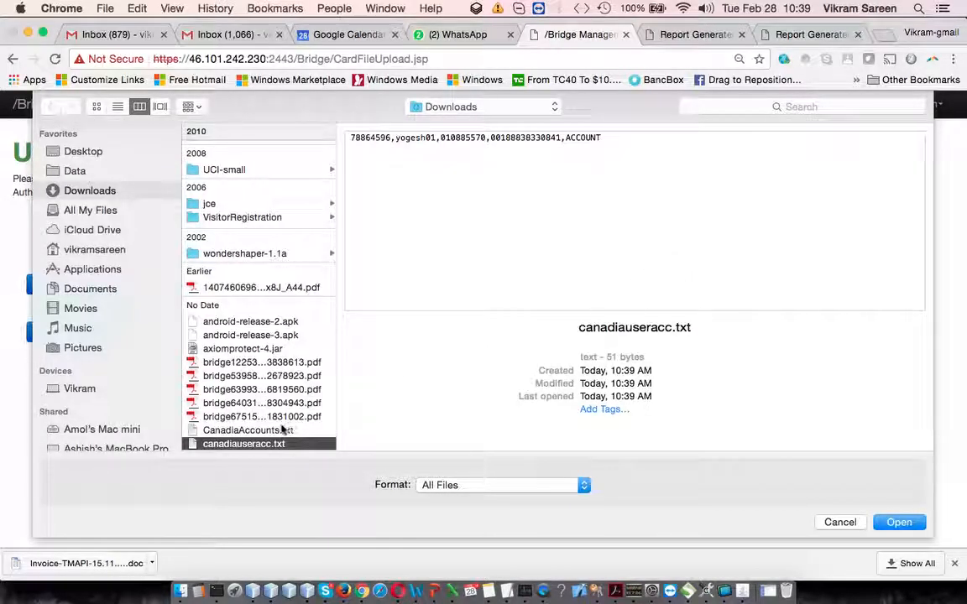
scroll(274, 433, "down", 5)
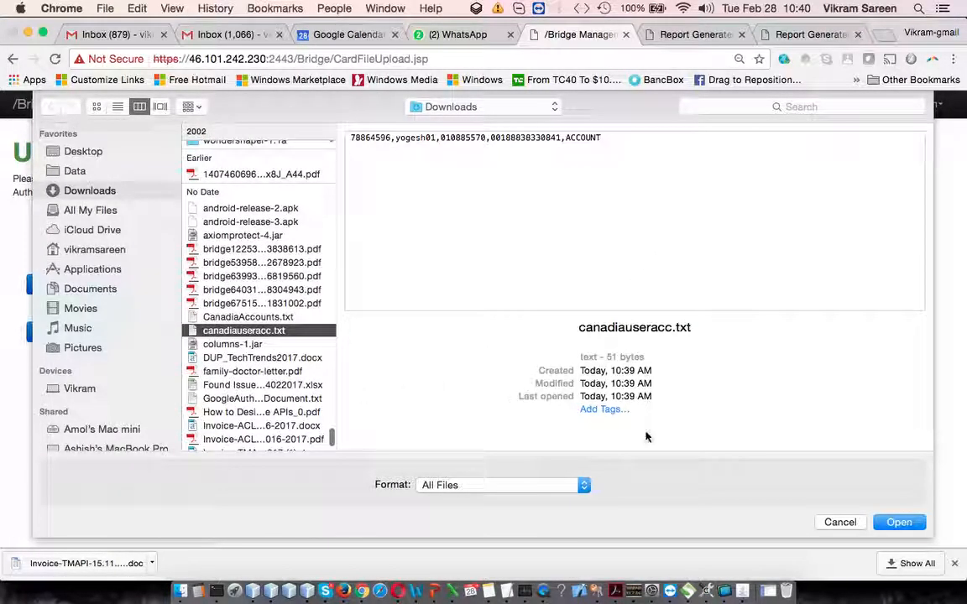
left_click(896, 522)
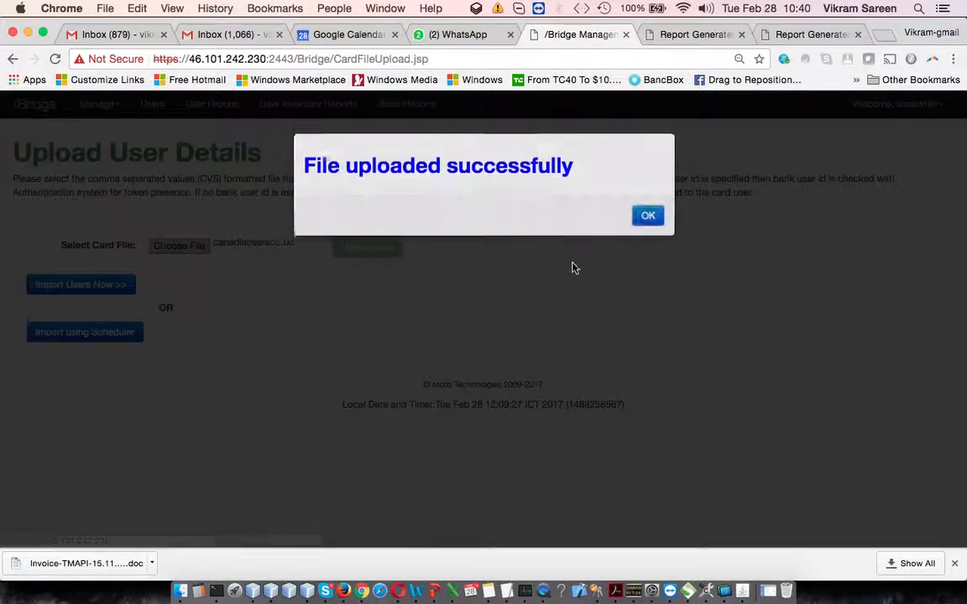
left_click(646, 220)
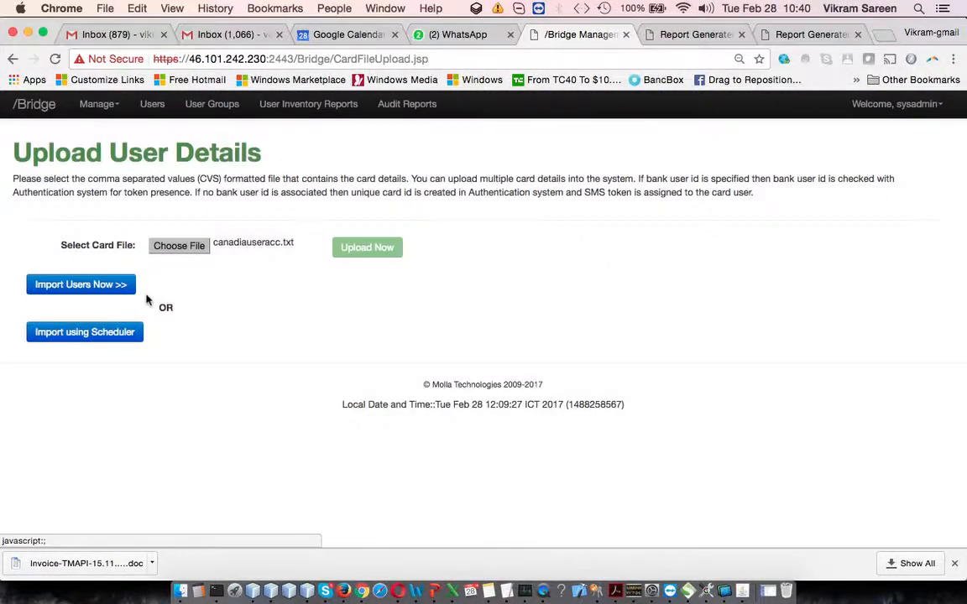
Import the users from the uploaded file and download both the success and failed entries reports.
left_click(76, 284)
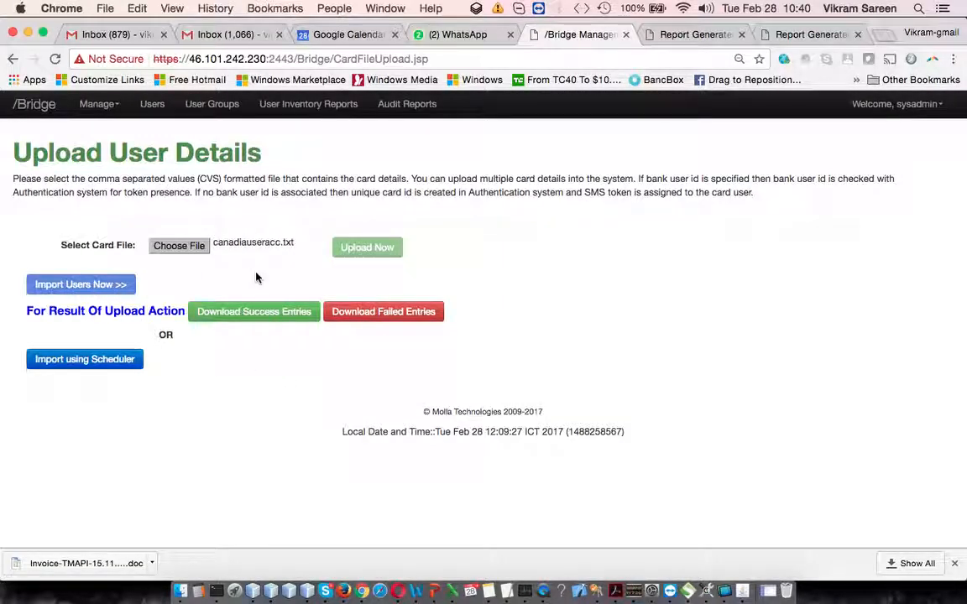
left_click(264, 313)
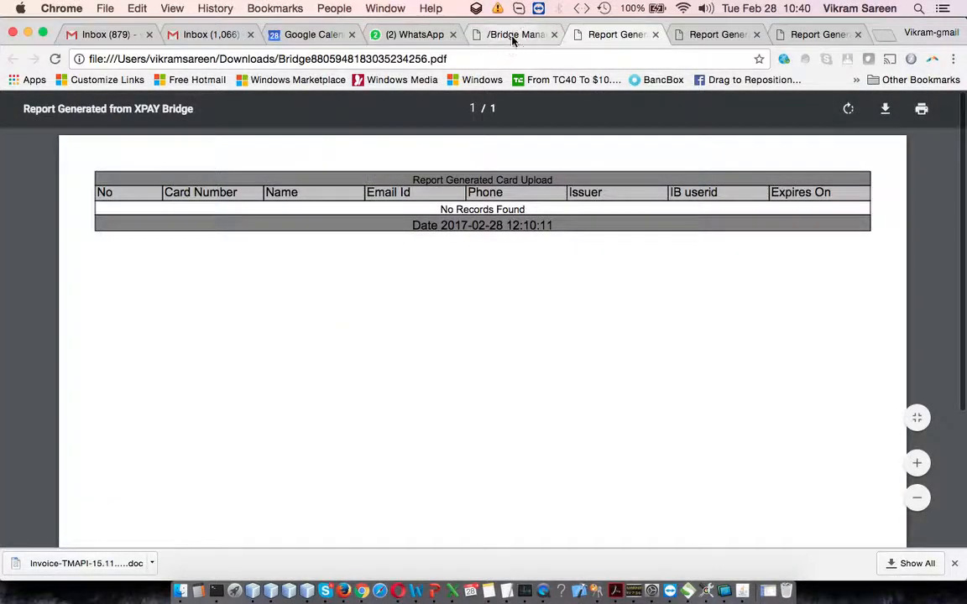
left_click(512, 35)
left_click(410, 312)
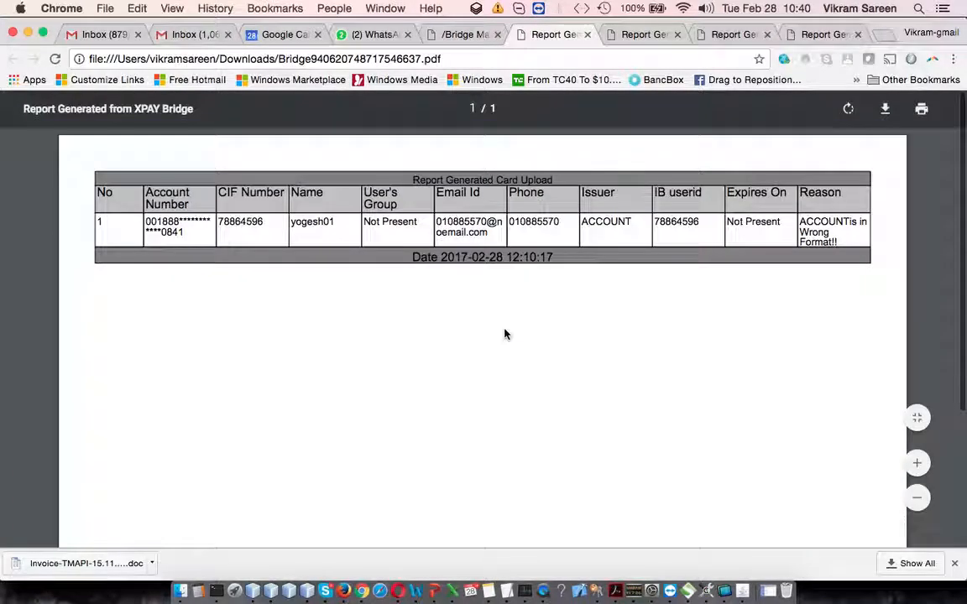
Examine the failed entry's details and reason in the card upload report and return to the Bridge portal.
left_click_drag(165, 224, 844, 241)
left_click(846, 235)
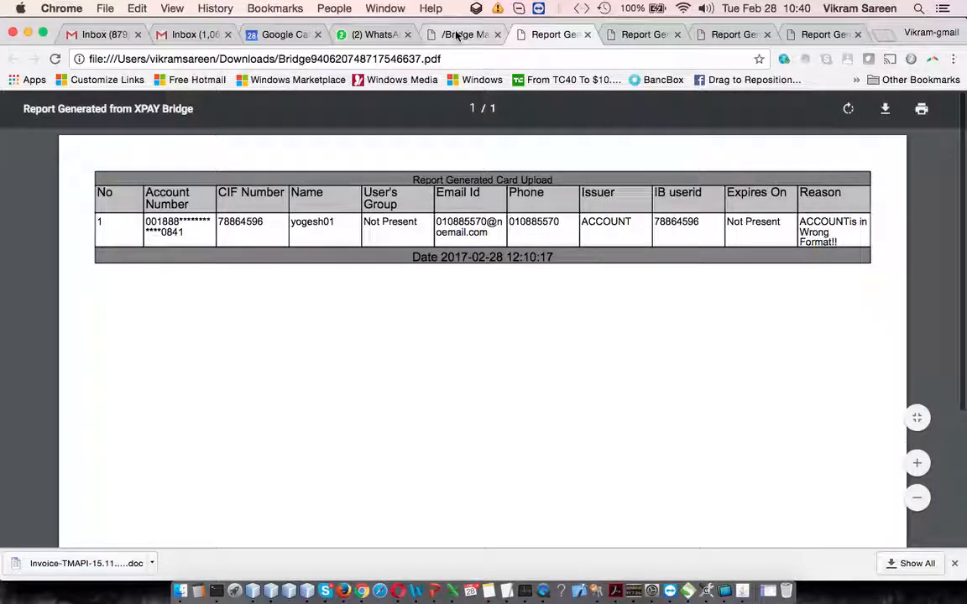
left_click(457, 34)
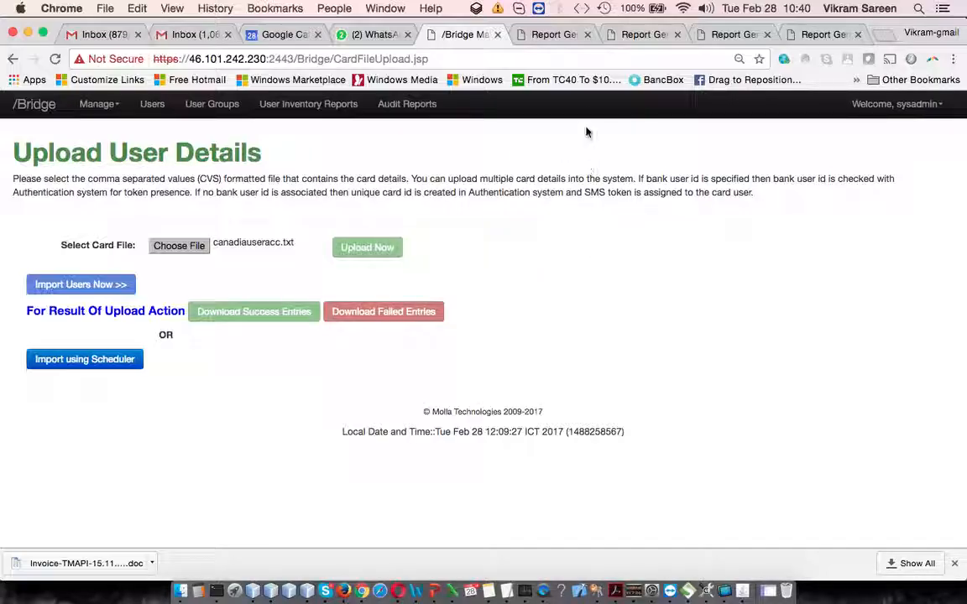
Review the previously generated six-page audit report PDF through to its last page.
left_click(738, 33)
scroll(589, 329, "down", 10)
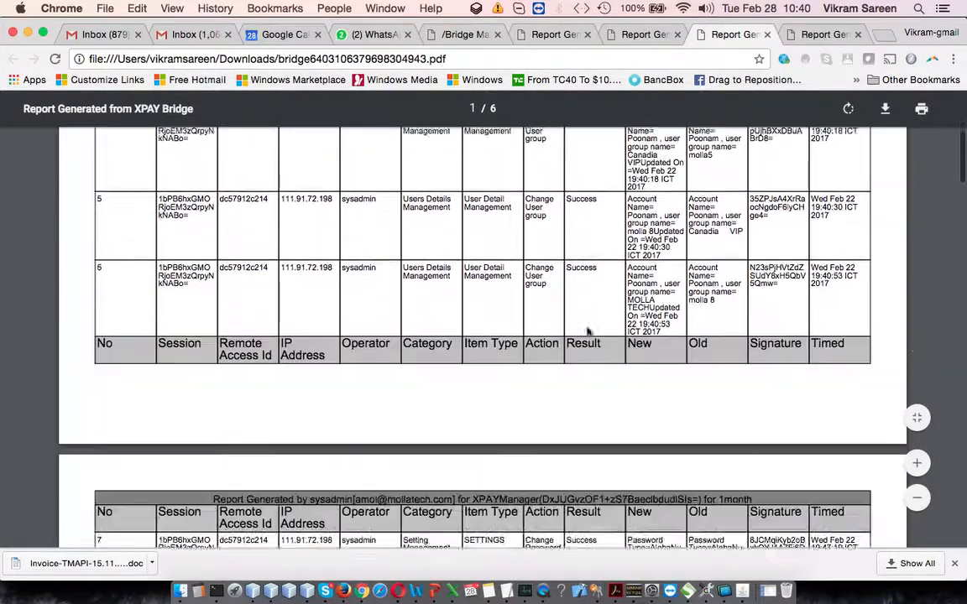
scroll(589, 329, "down", 20)
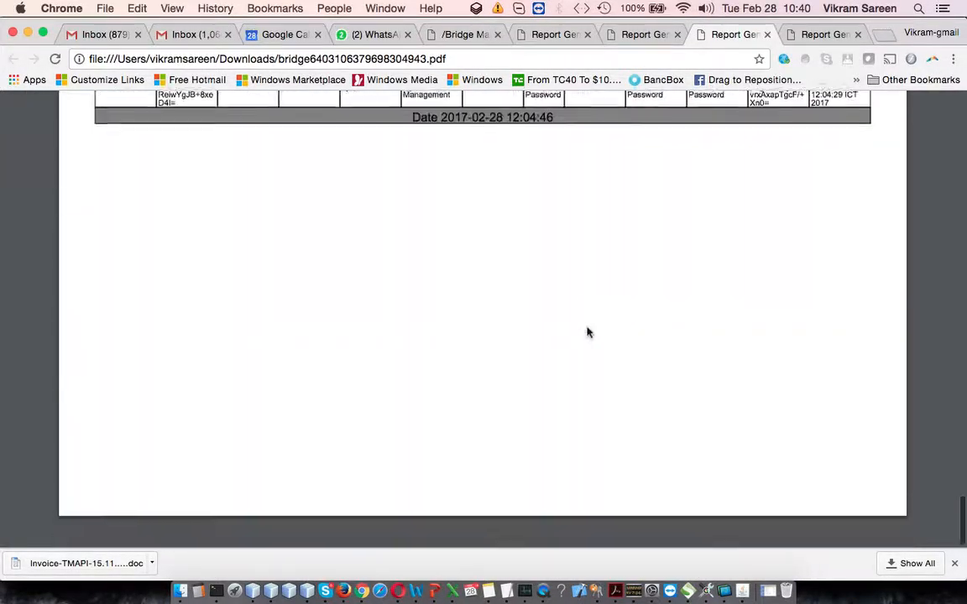
Switch to PowerPoint, present the BRIDGE Dashboard feature slide full screen, and return to the Bridge portal in Chrome.
left_click(463, 34)
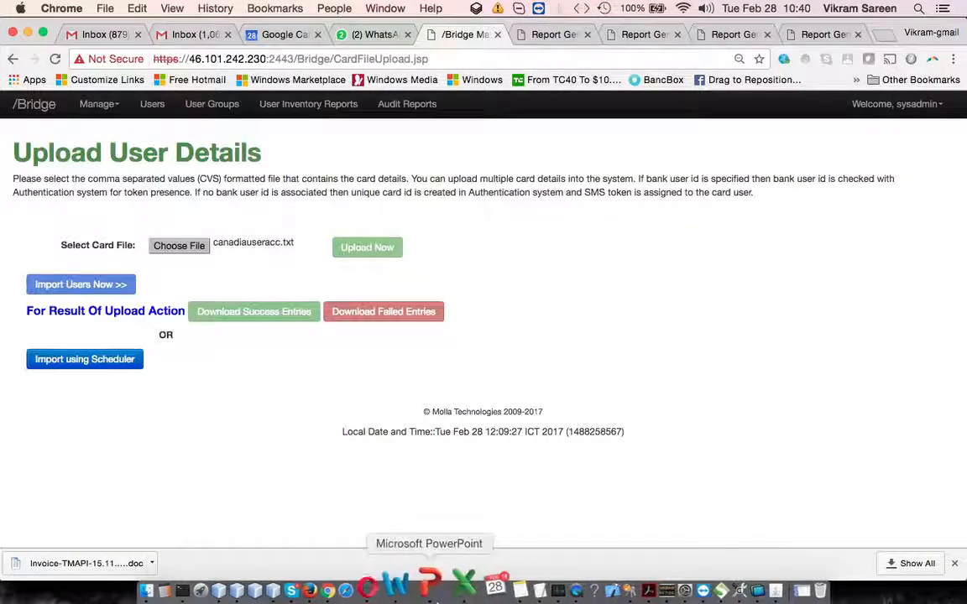
left_click(435, 592)
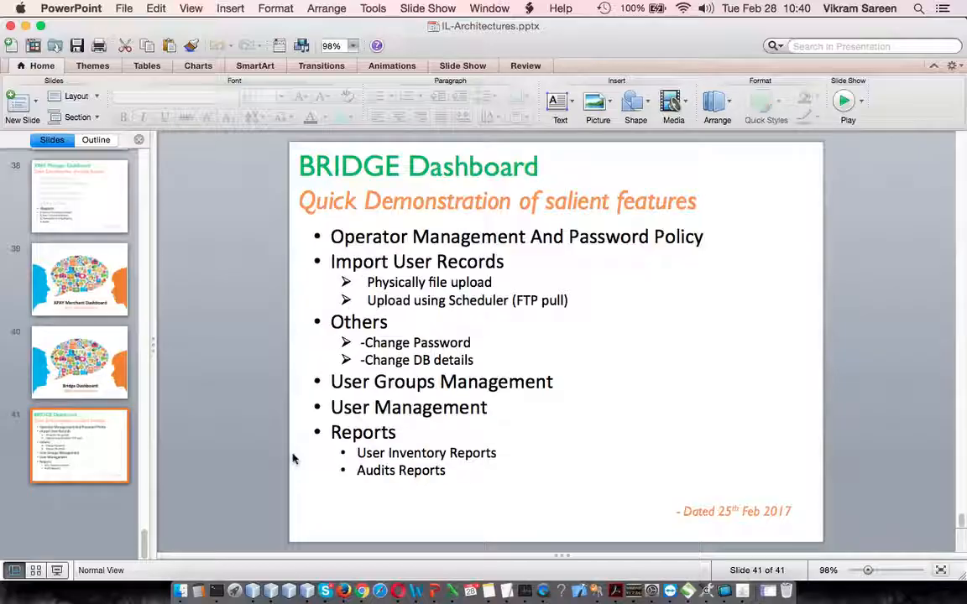
left_click(56, 569)
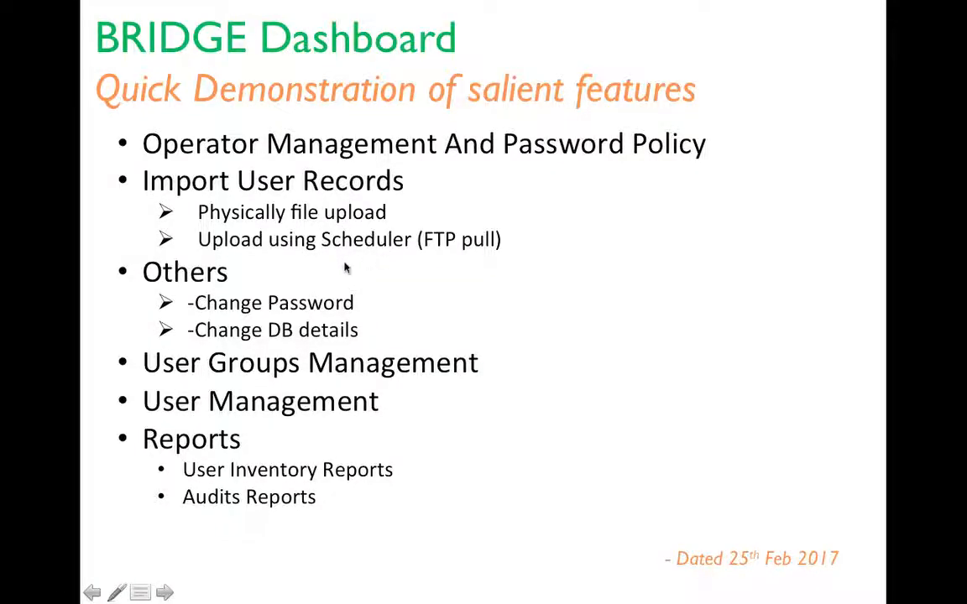
key("Escape")
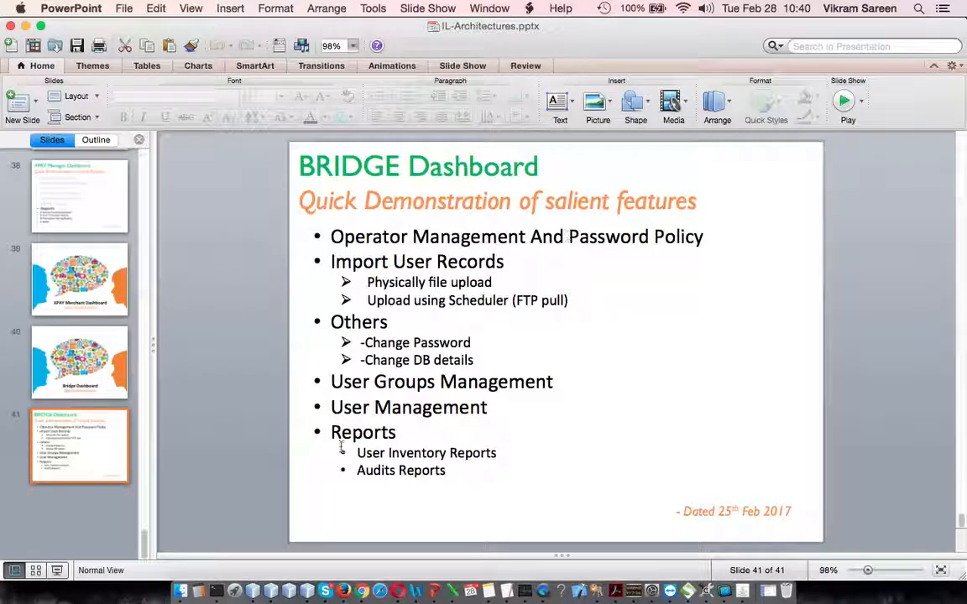
left_click(361, 587)
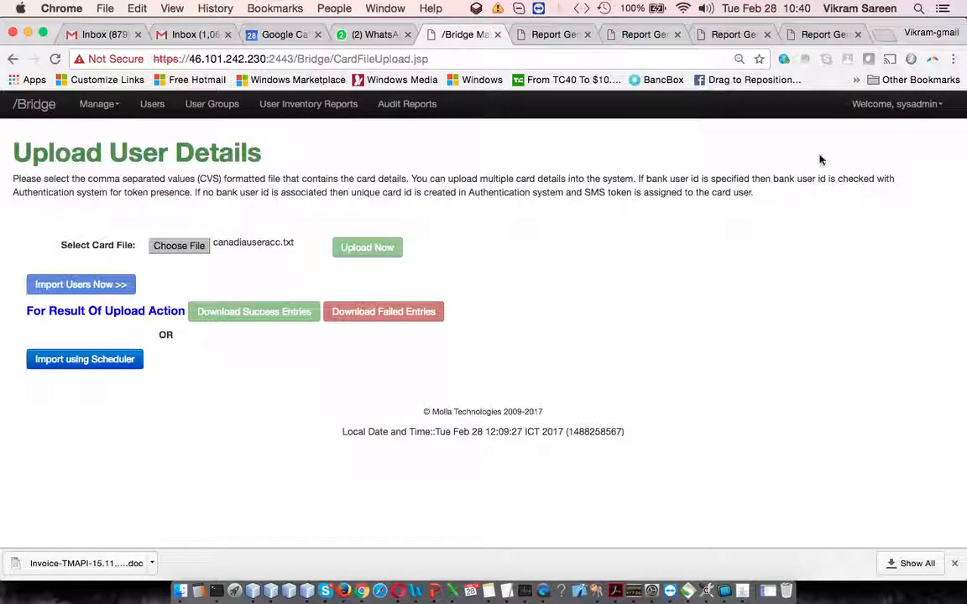
Open the Change DB Details form, examine its database type choices and connection fields, and return to the user upload page.
left_click(920, 104)
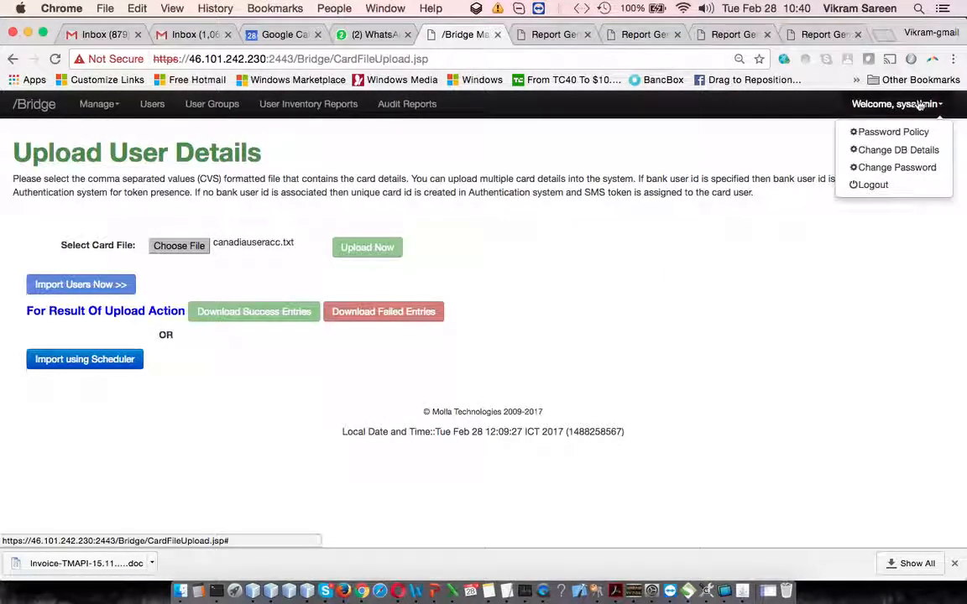
left_click(924, 152)
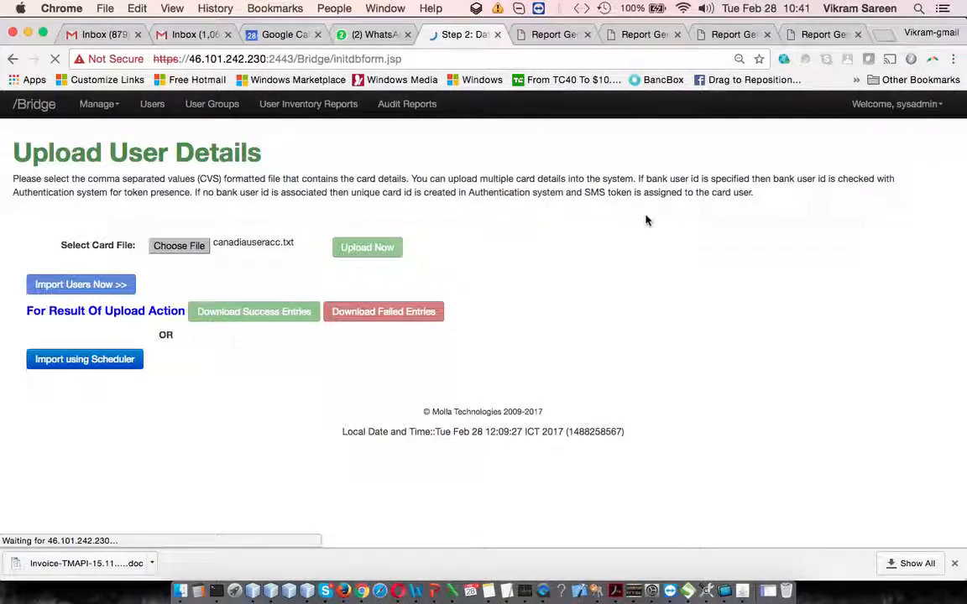
scroll(574, 280, "down", 3)
scroll(574, 280, "up", 3)
scroll(565, 280, "down", 1)
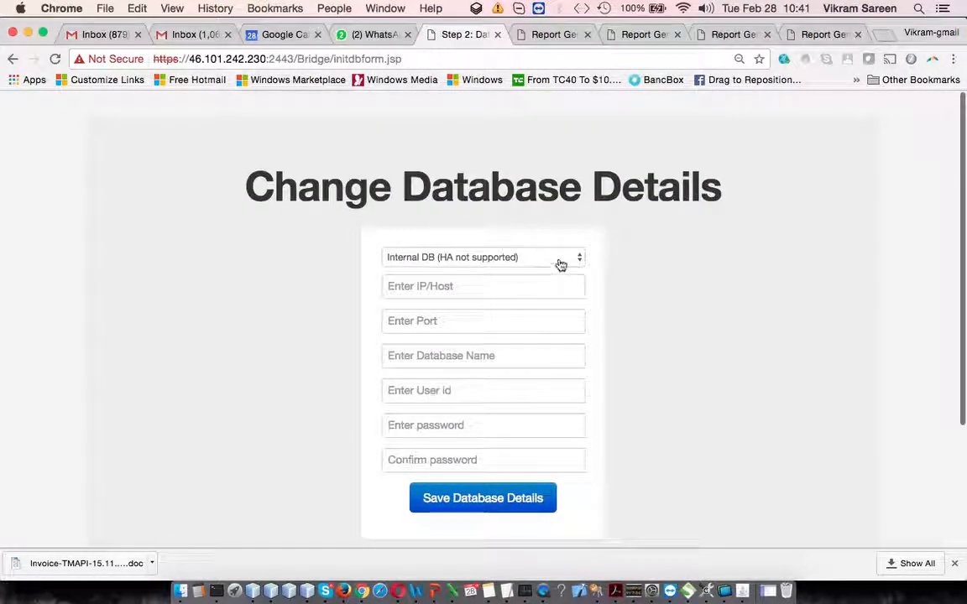
left_click(560, 265)
left_click(668, 302)
scroll(529, 414, "down", 2)
scroll(504, 395, "up", 2)
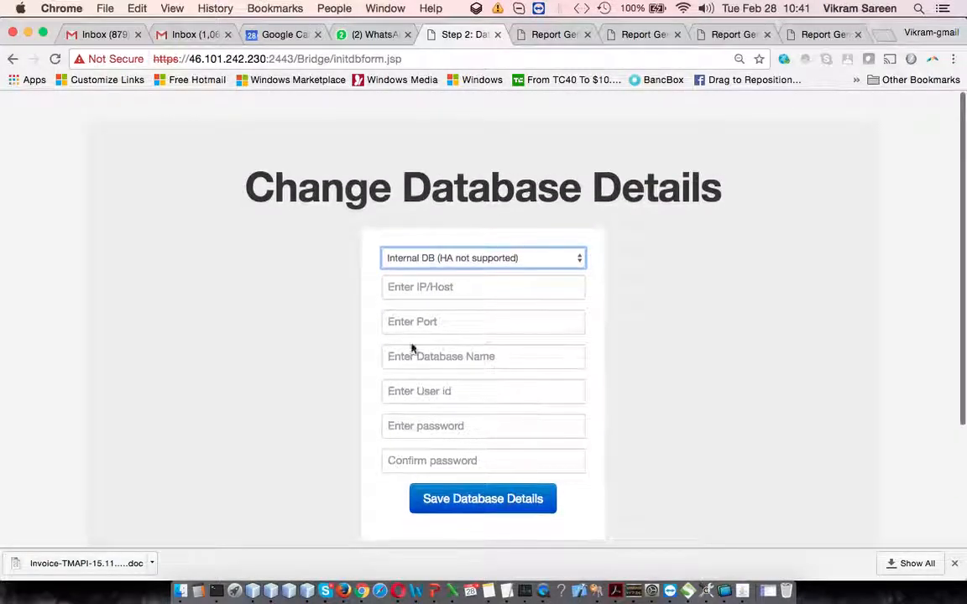
left_click(13, 61)
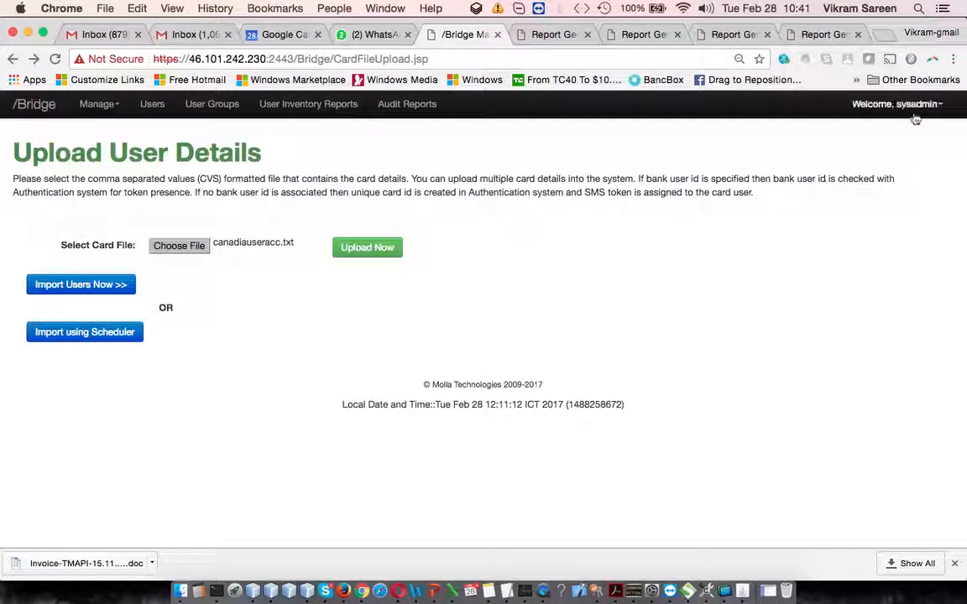
Open the Password Policy settings and highlight the page heading and the Generate Password label.
left_click(915, 117)
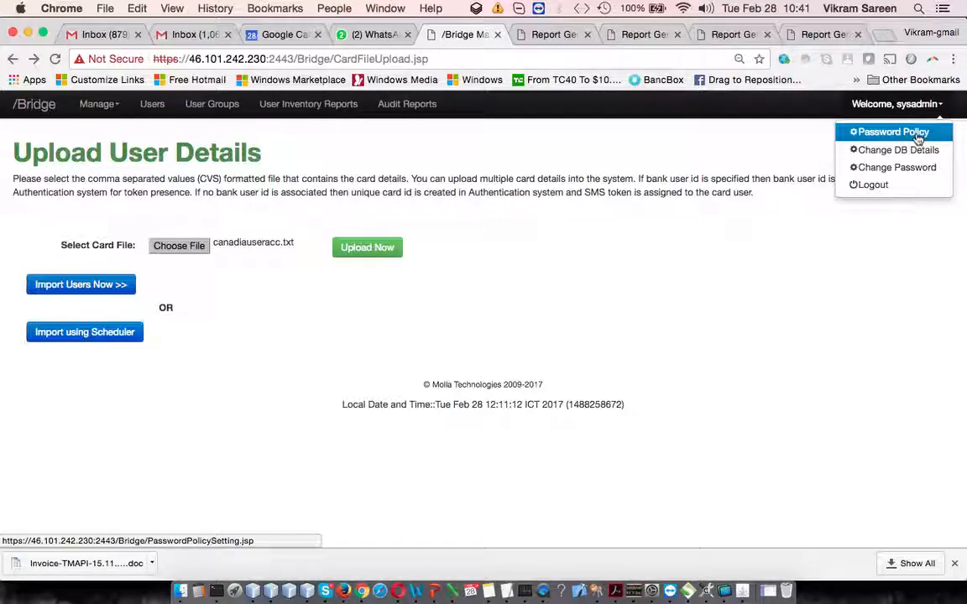
left_click(917, 136)
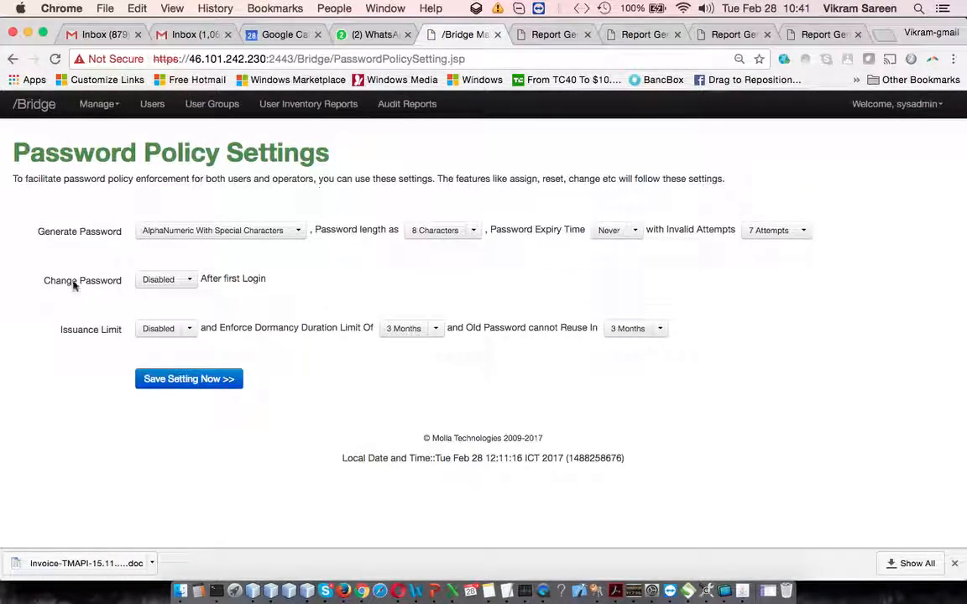
left_click_drag(27, 157, 384, 152)
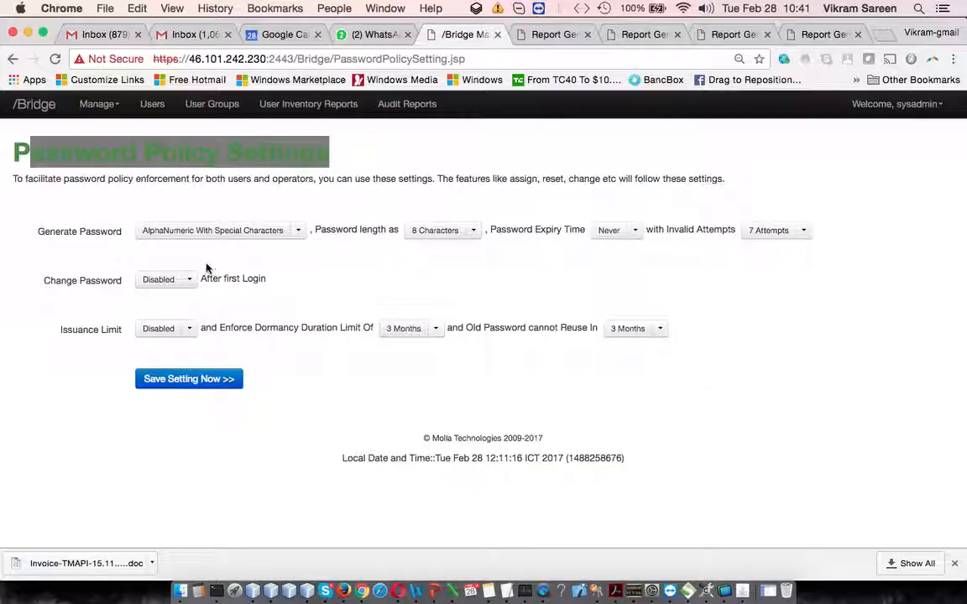
left_click(63, 237)
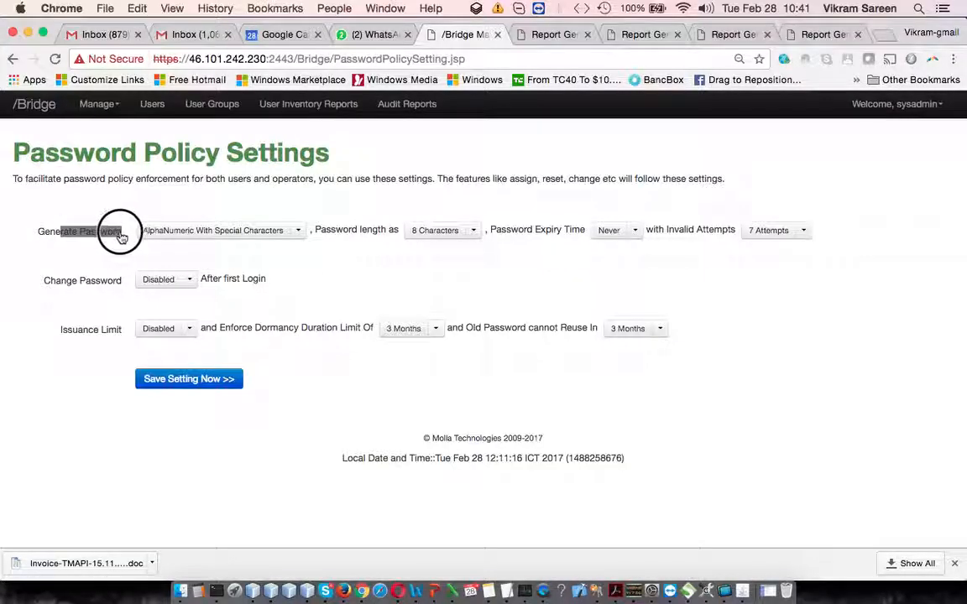
Examine the choices for generated password type, password length, expiry time and invalid attempts without changing them.
left_click(300, 232)
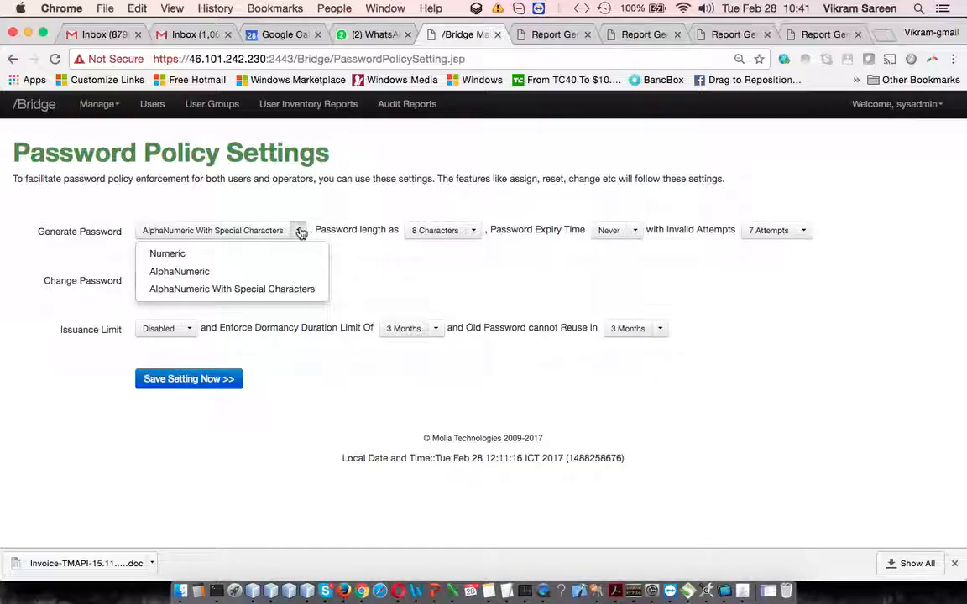
left_click(411, 179)
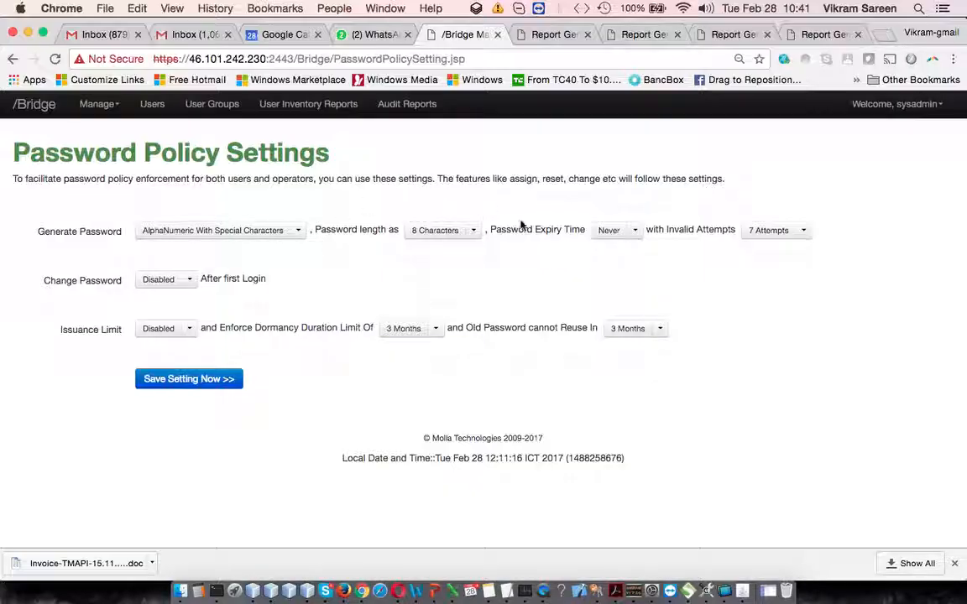
left_click(473, 230)
left_click(644, 241)
left_click(637, 230)
left_click(744, 283)
left_click(804, 232)
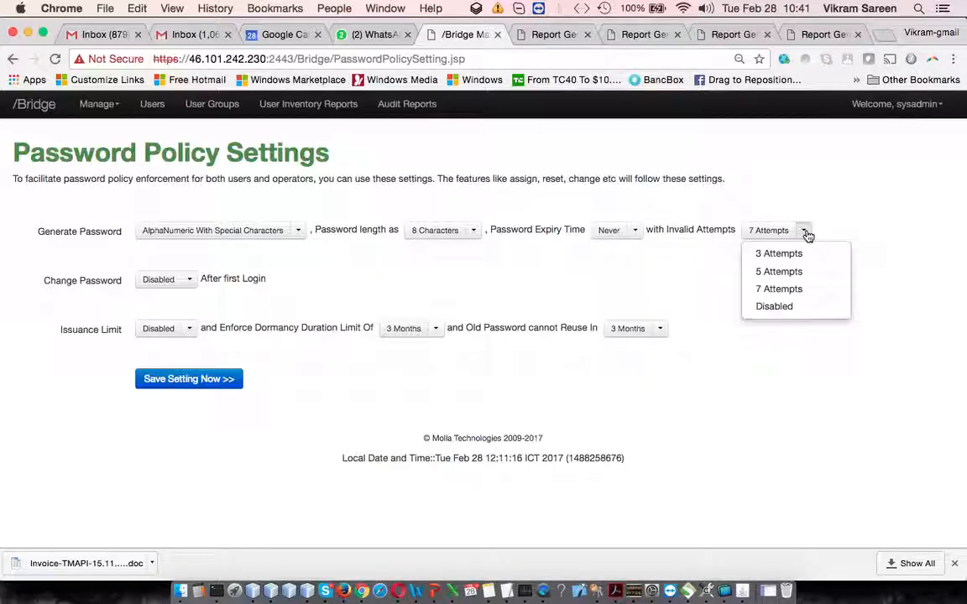
left_click(651, 295)
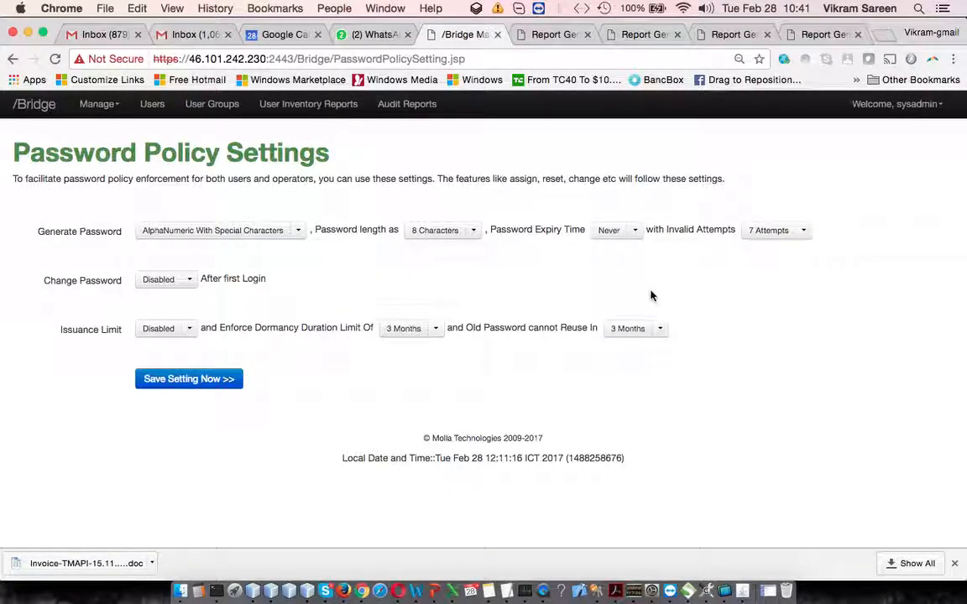
Examine the choices for forcing a password change after first login, leaving the setting as it is.
left_click(190, 280)
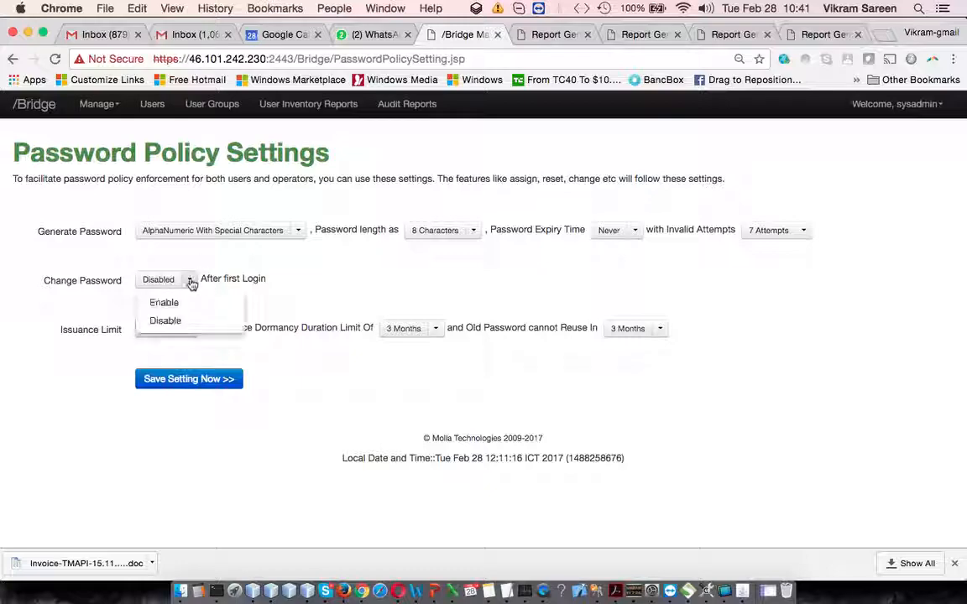
left_click(298, 282)
left_click(189, 285)
left_click(310, 297)
Examine the choices for password issuance limit, dormancy duration and old password reuse without changing them.
left_click(192, 329)
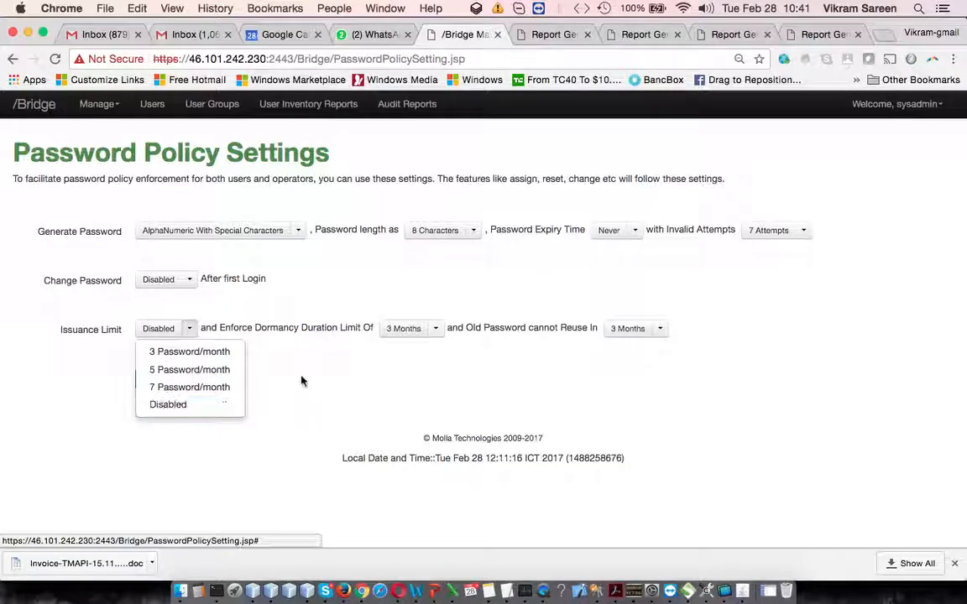
left_click(320, 336)
left_click(438, 327)
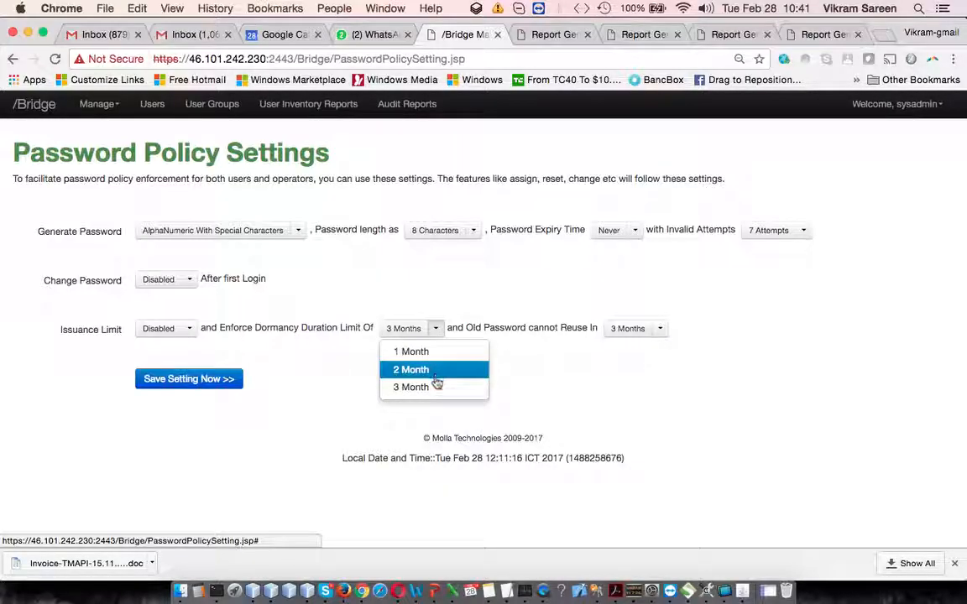
left_click(545, 390)
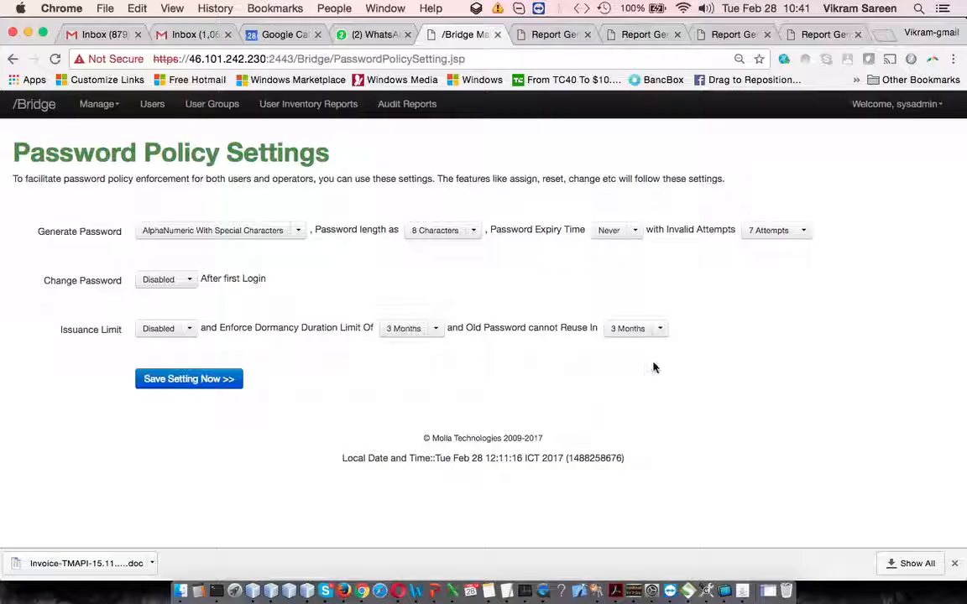
left_click(660, 328)
left_click(585, 339)
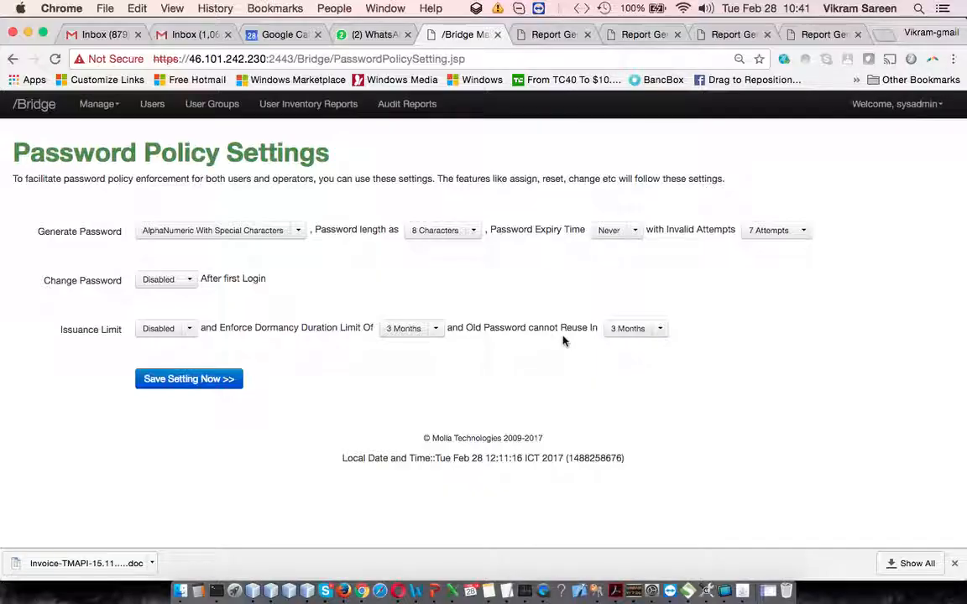
left_click(662, 330)
left_click(449, 402)
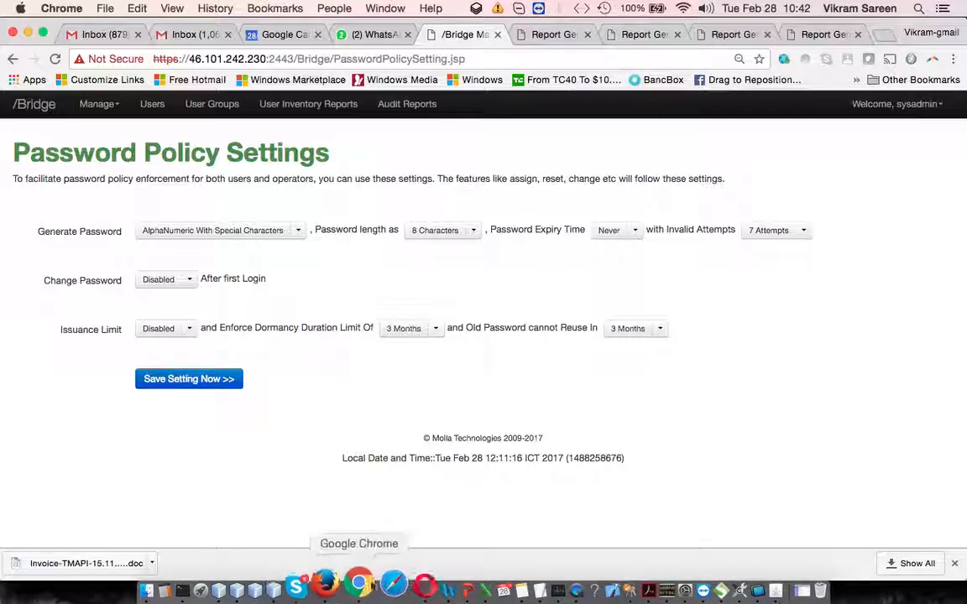
Switch to PowerPoint and highlight the BRIDGE Dashboard slide's covered topics, then its user groups, user management and reports bullets.
left_click(431, 589)
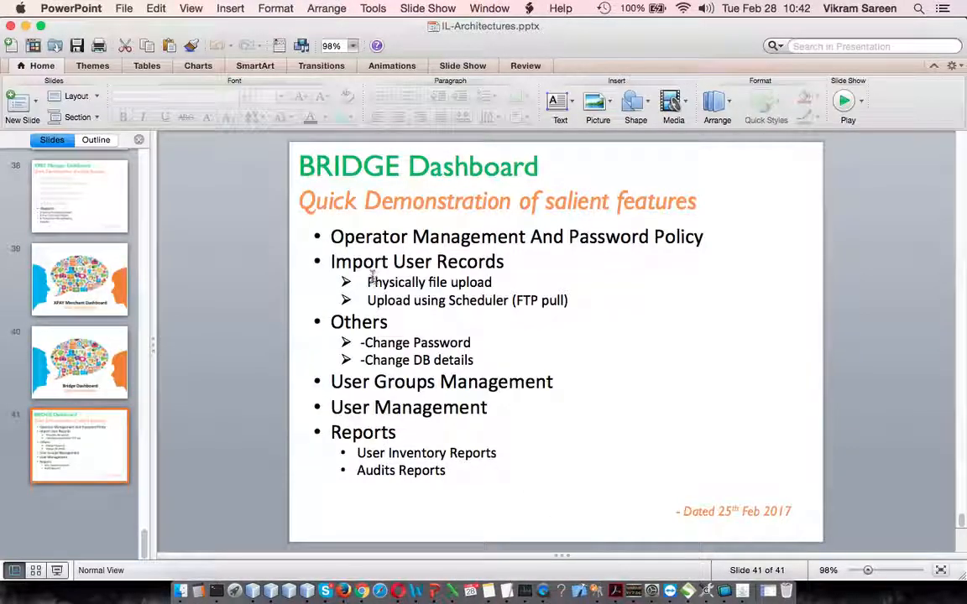
left_click_drag(312, 233, 492, 360)
left_click(492, 355)
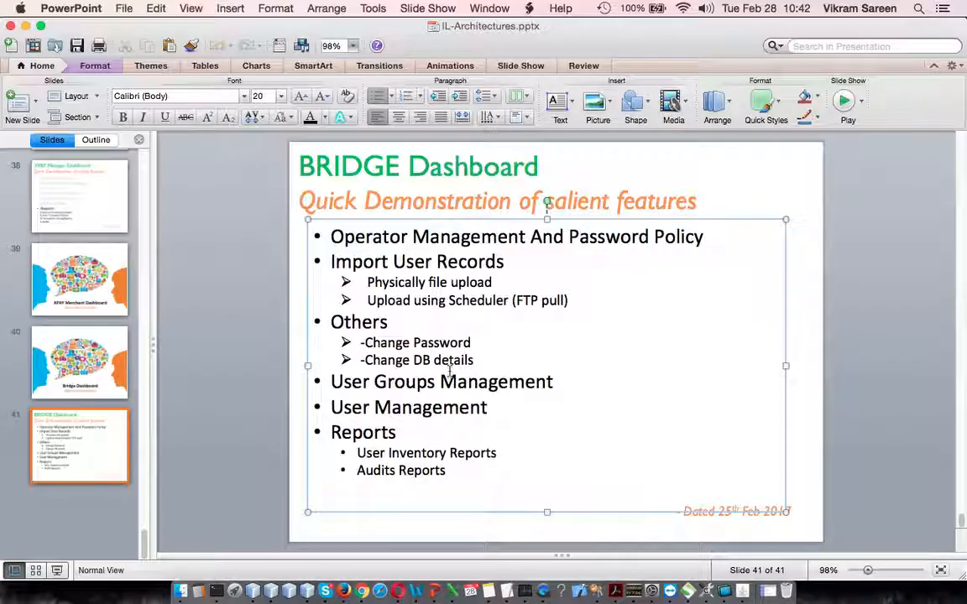
left_click_drag(334, 381, 479, 468)
left_click(499, 470)
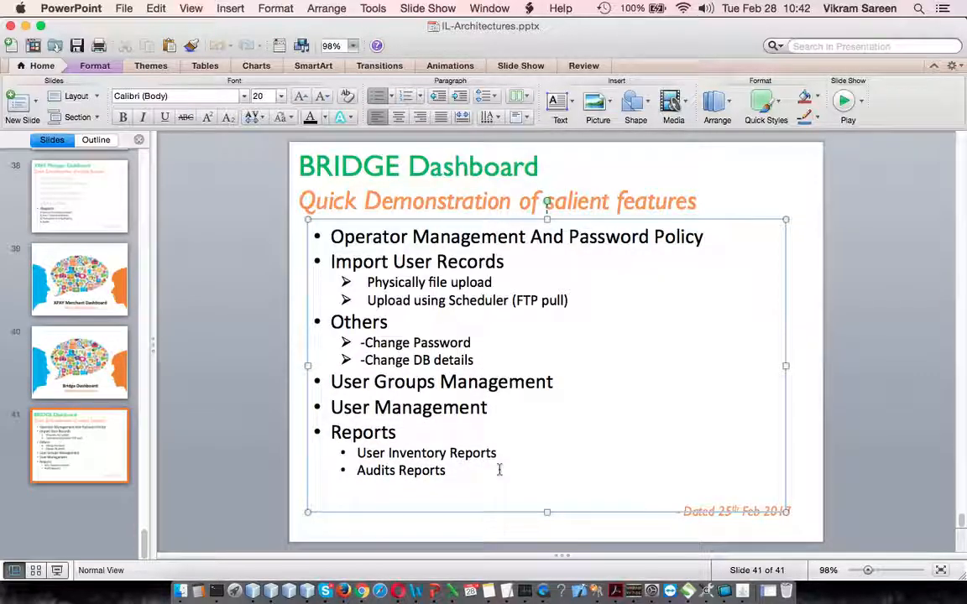